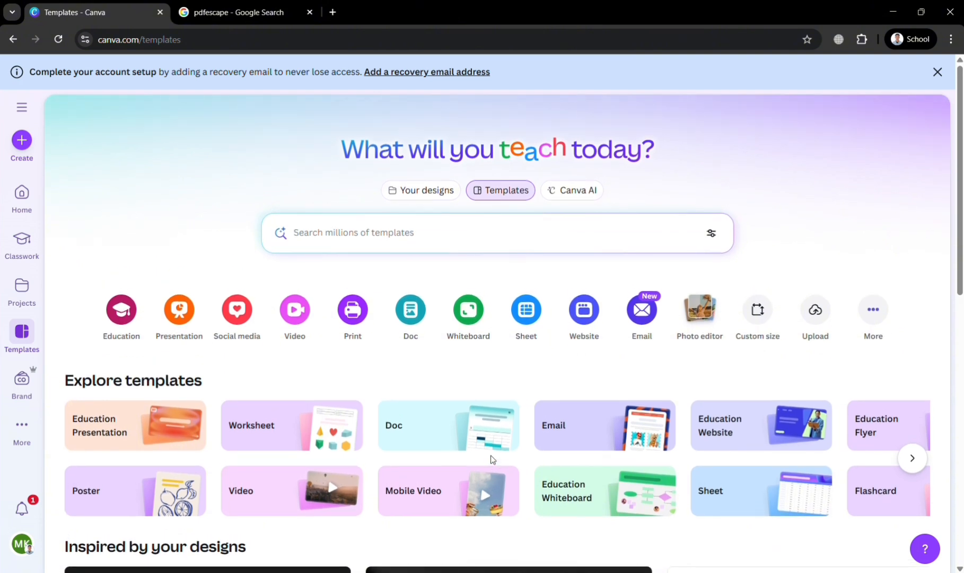
Step: Search the templates for "Daily Planner"
scroll(491, 460, down, 2)
scroll(492, 459, down, 2)
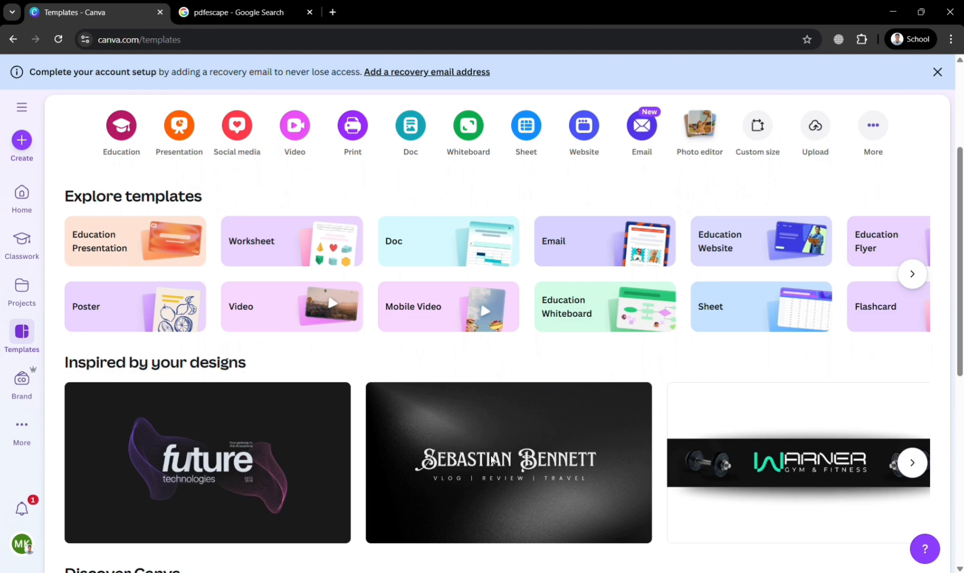
scroll(492, 459, down, 1)
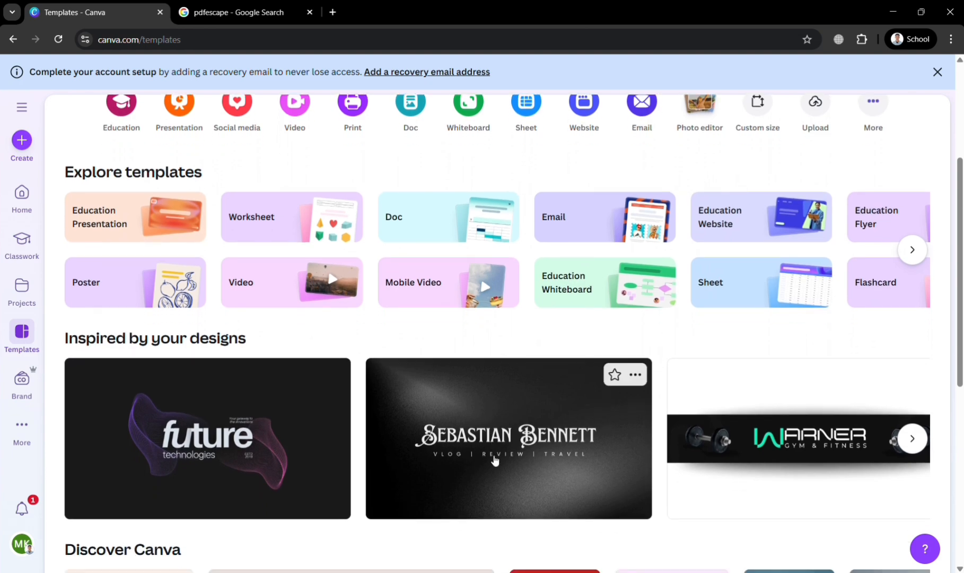
scroll(494, 460, down, 6)
scroll(493, 458, up, 10)
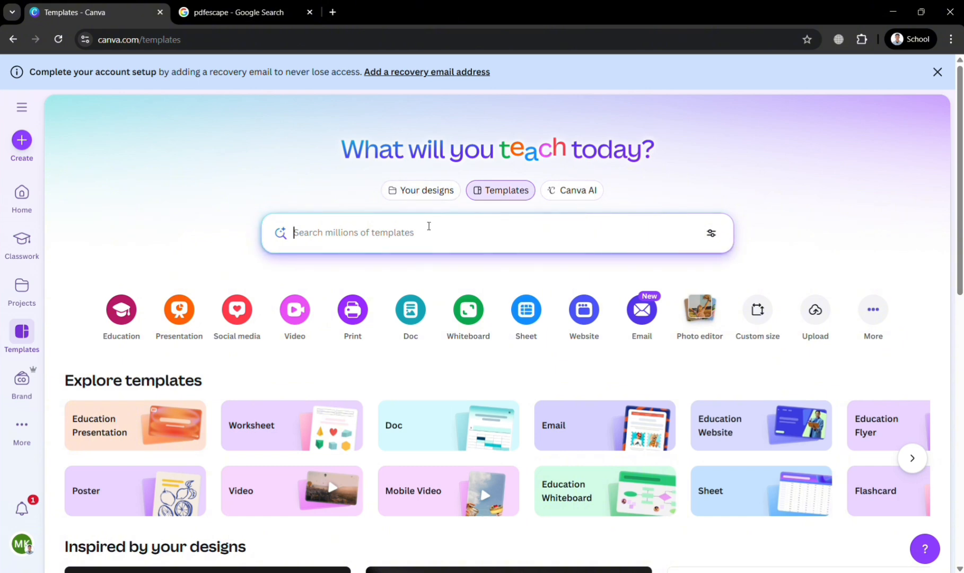
text(Daily Pl)
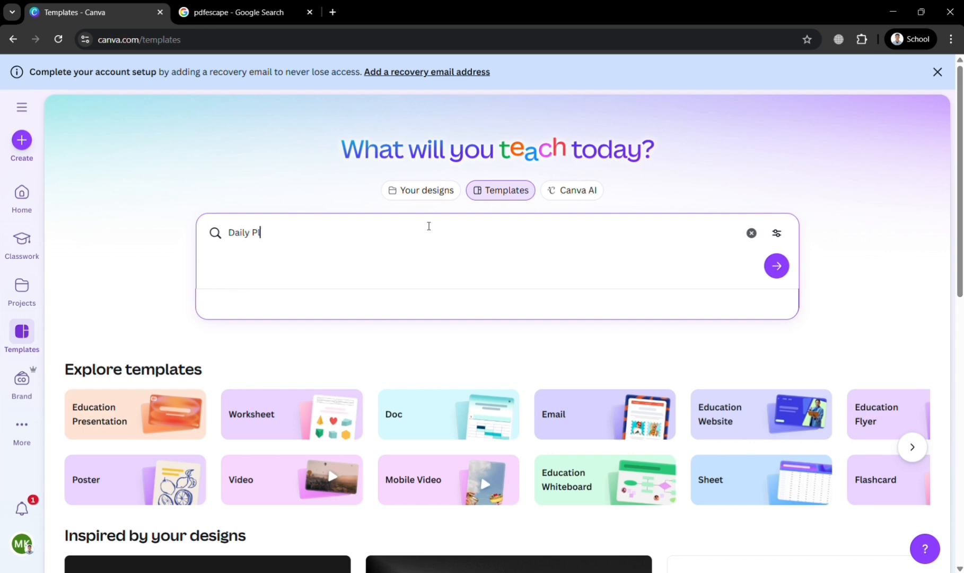
text(anner)
key(Return)
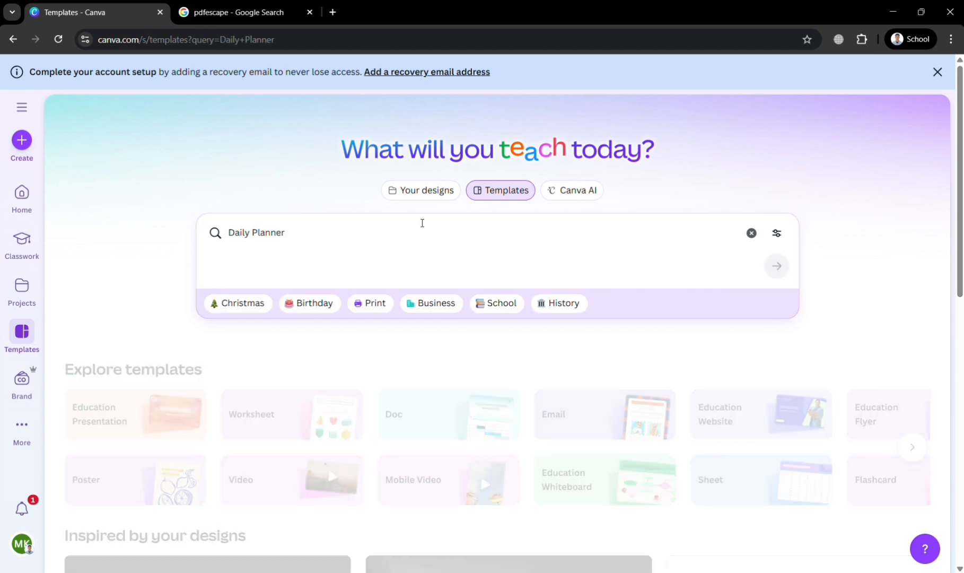
Step: Find the Brown orange Boho Daily Horizontal Planner in the template results and open it for customizing
scroll(952, 212, down, 4)
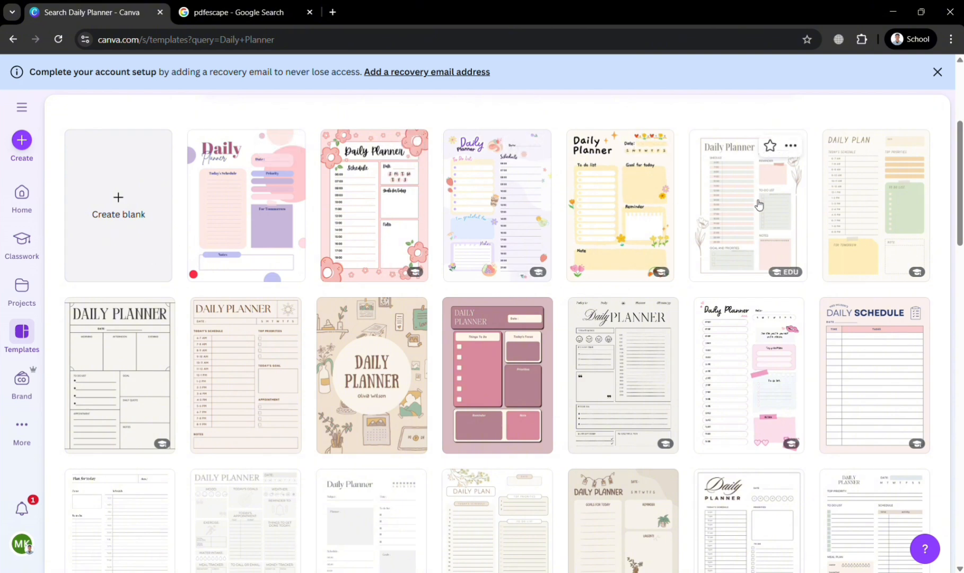
drag(960, 178, 962, 271)
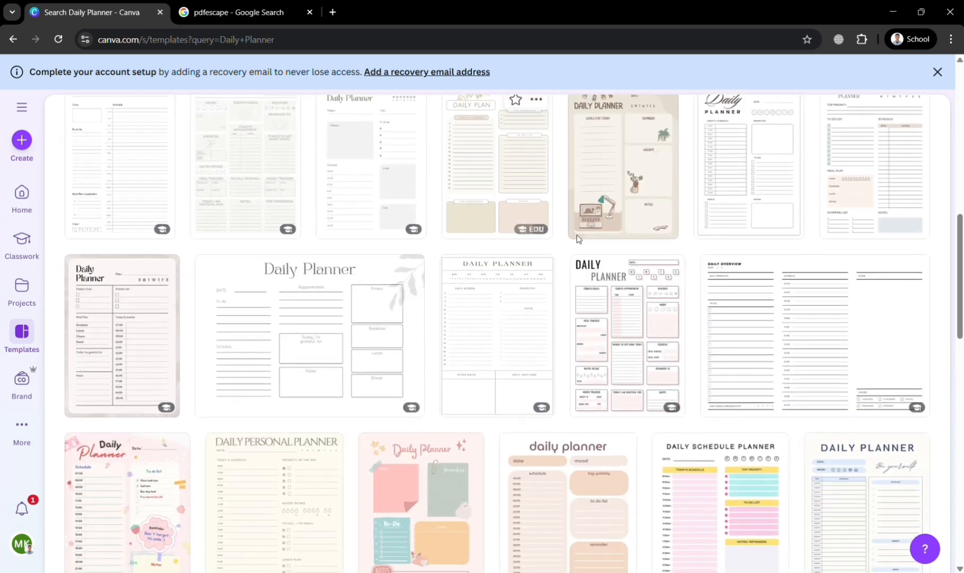
drag(957, 254, 957, 330)
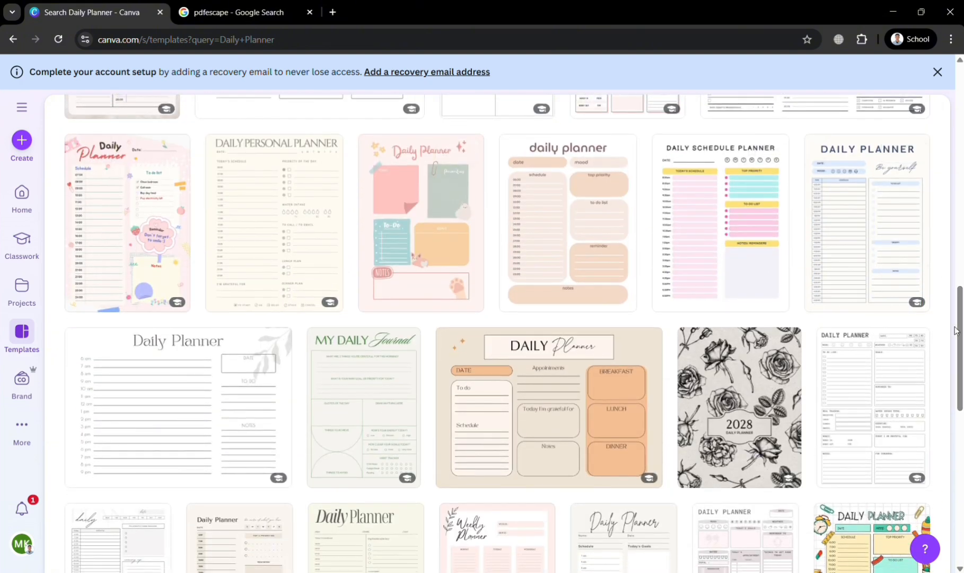
drag(956, 330, 961, 370)
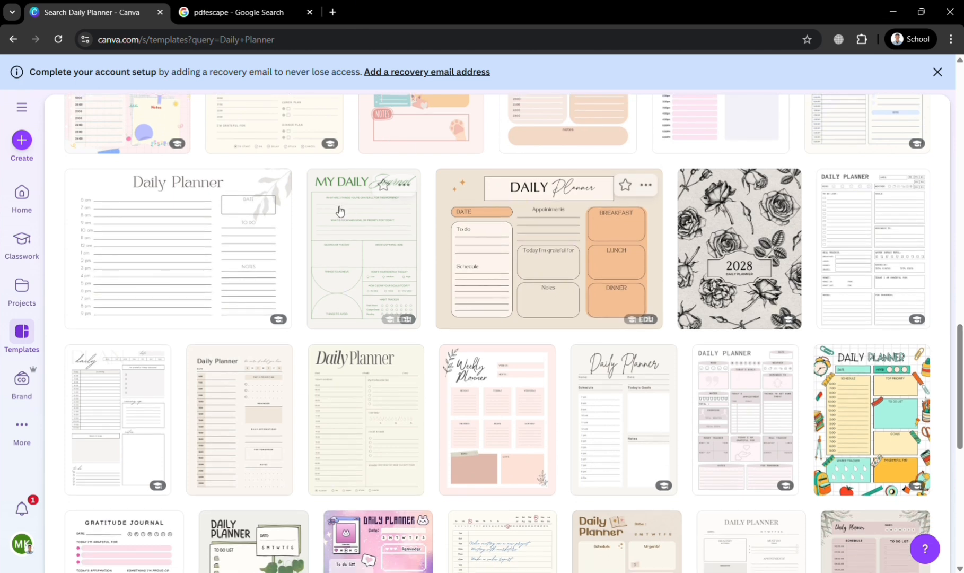
click(494, 228)
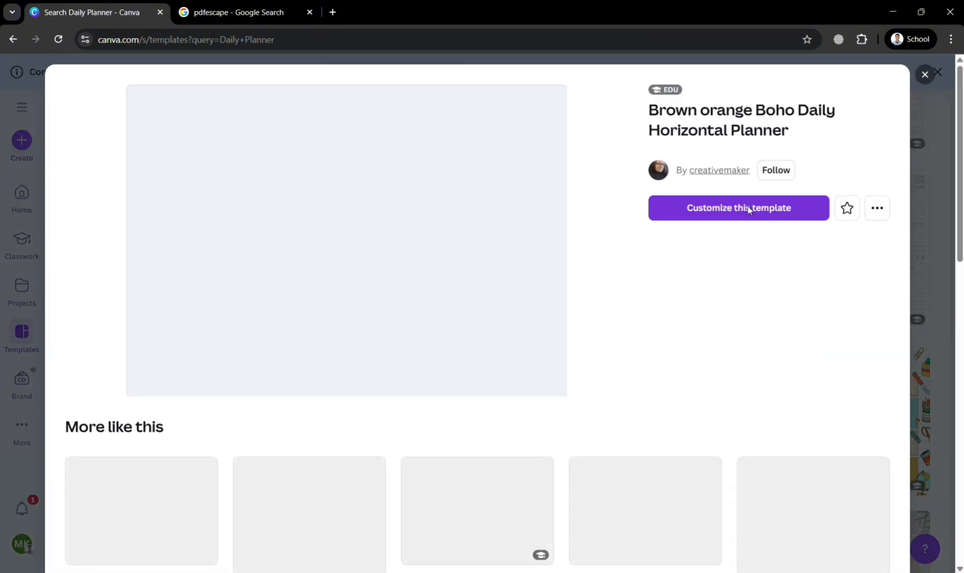
click(748, 208)
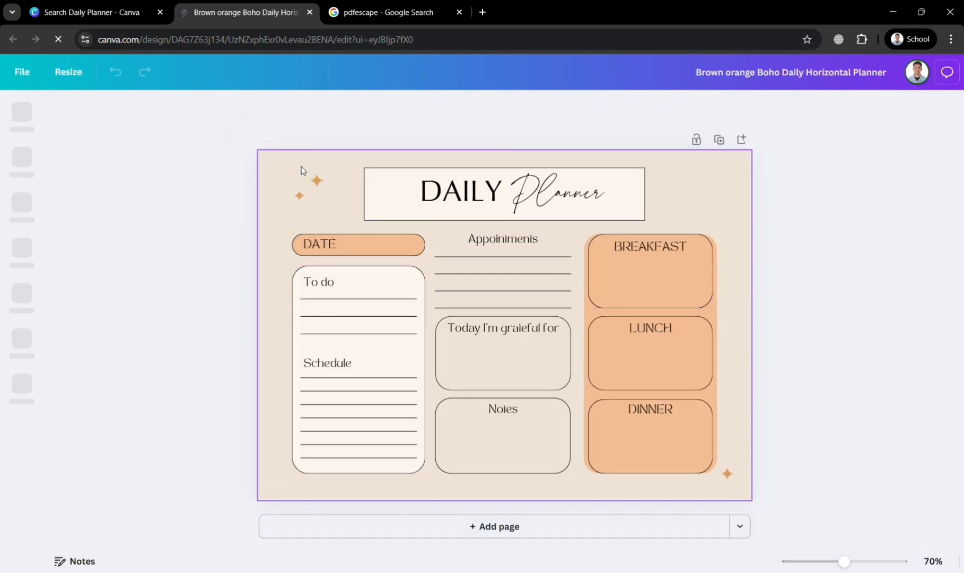
Step: Delete the two orange sparkle graphics beside the title box, near the page's upper-left corner
click(320, 183)
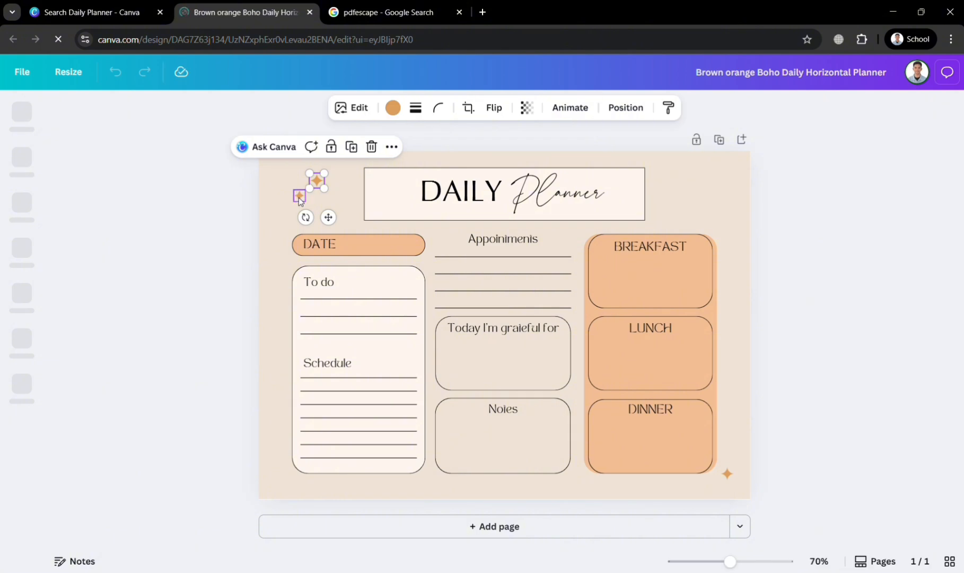
click(299, 196)
key(Delete)
click(317, 181)
key(Delete)
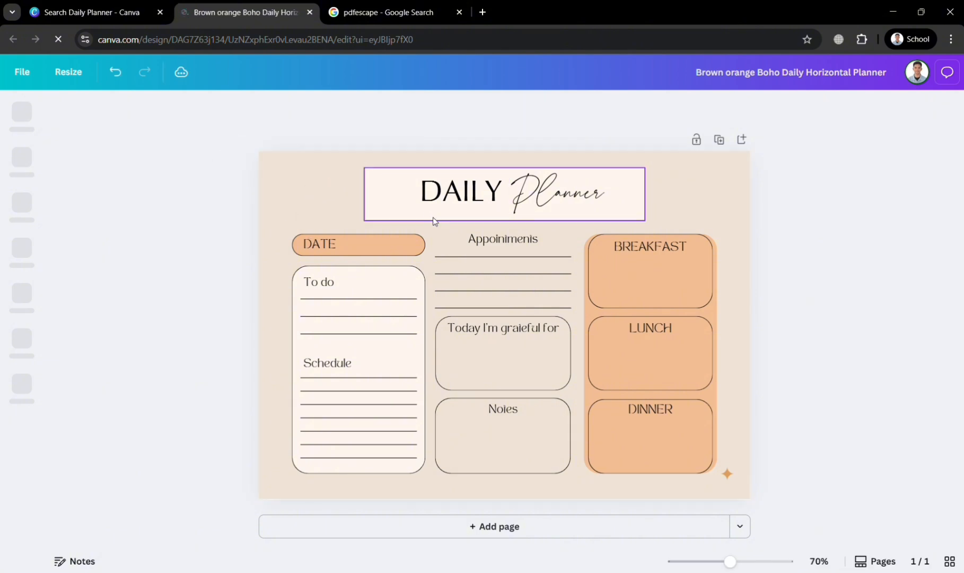
scroll(434, 217, up, 4)
scroll(502, 260, down, 1)
scroll(501, 253, down, 1)
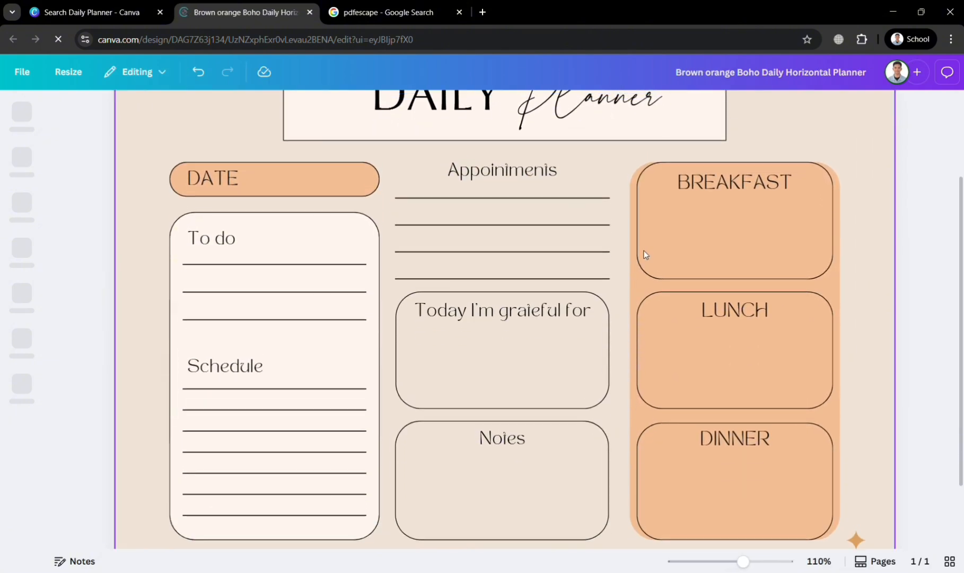
scroll(642, 254, up, 1)
scroll(356, 249, down, 2)
scroll(356, 249, down, 1)
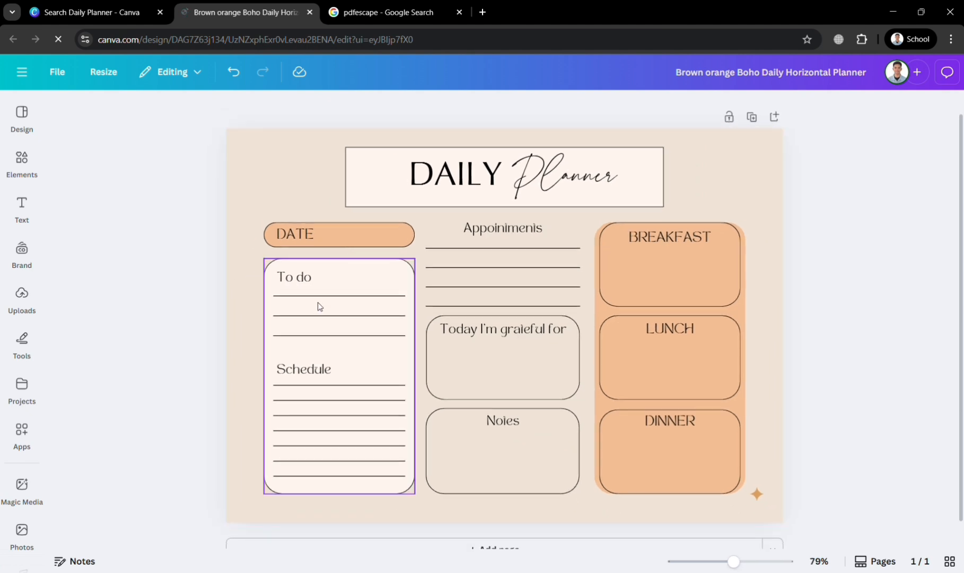
Step: Set both title words, "Planner" and "DAILY", in the Chewy font
click(487, 191)
click(559, 177)
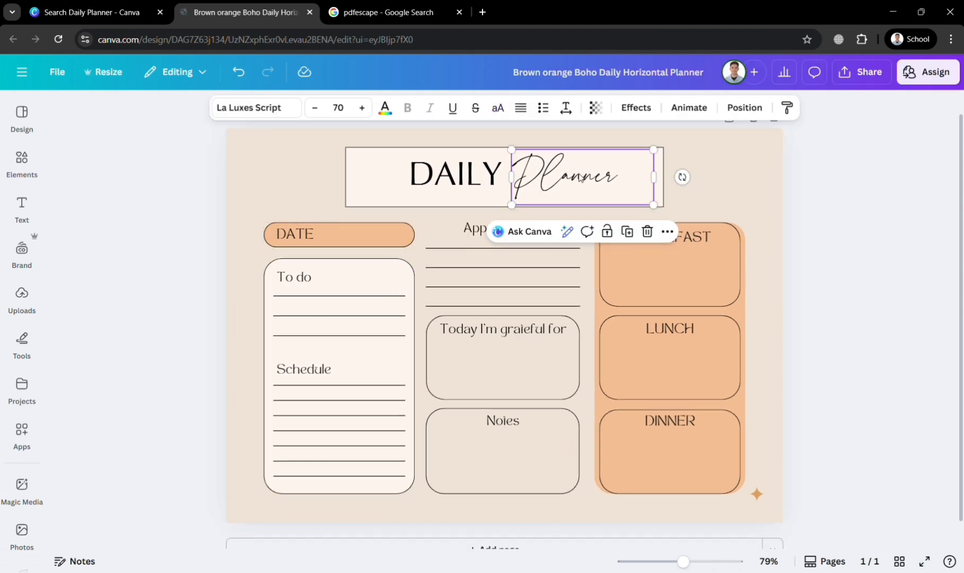
click(260, 108)
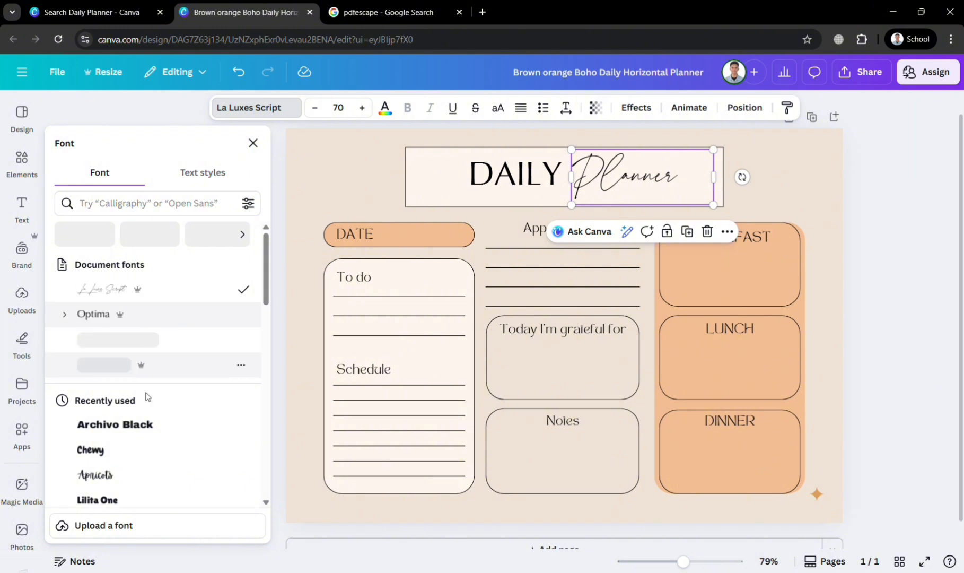
click(147, 454)
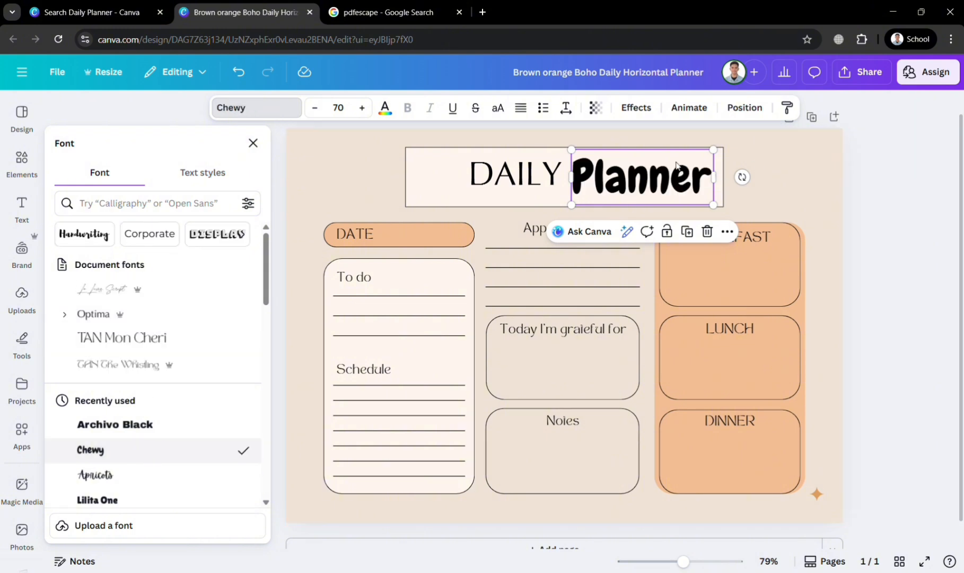
click(525, 173)
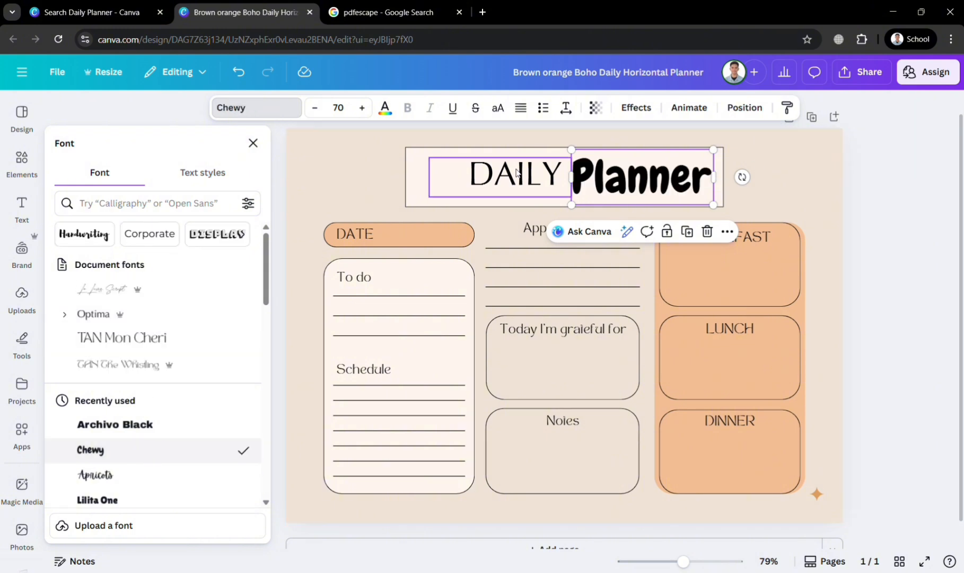
click(177, 450)
Step: Change the title word "Planner" to the Apricots font and shrink it to size 53.5 so it fits on one line
click(599, 183)
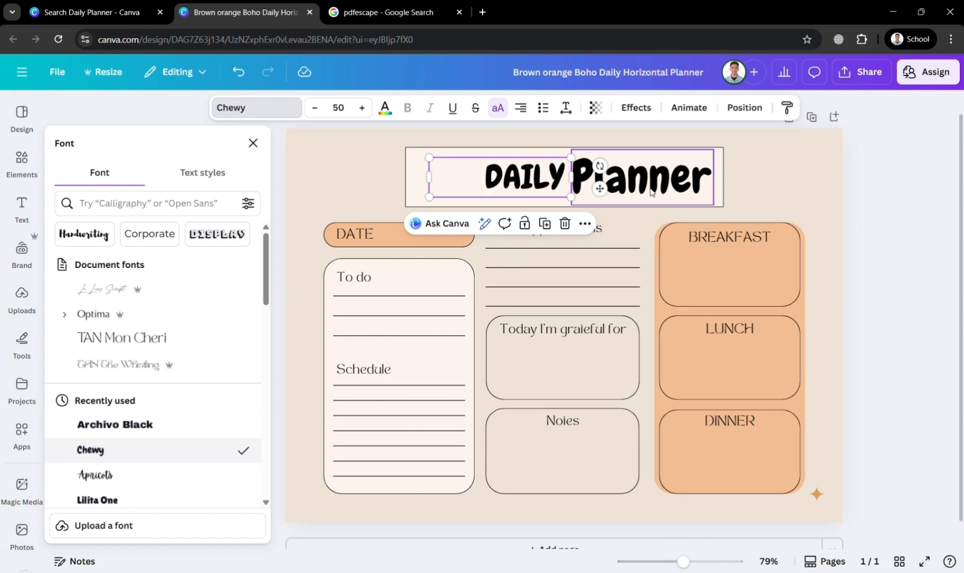
click(103, 475)
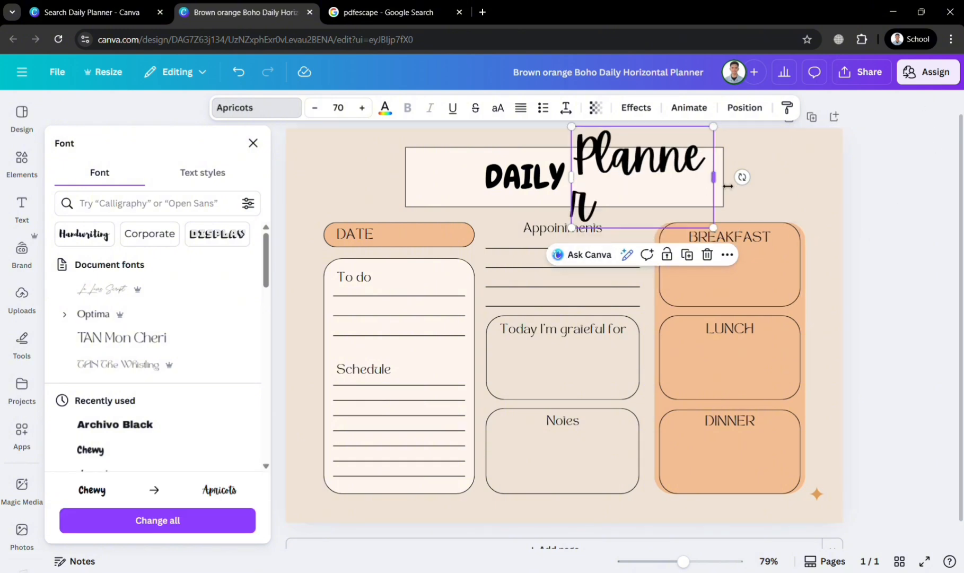
drag(714, 177, 682, 185)
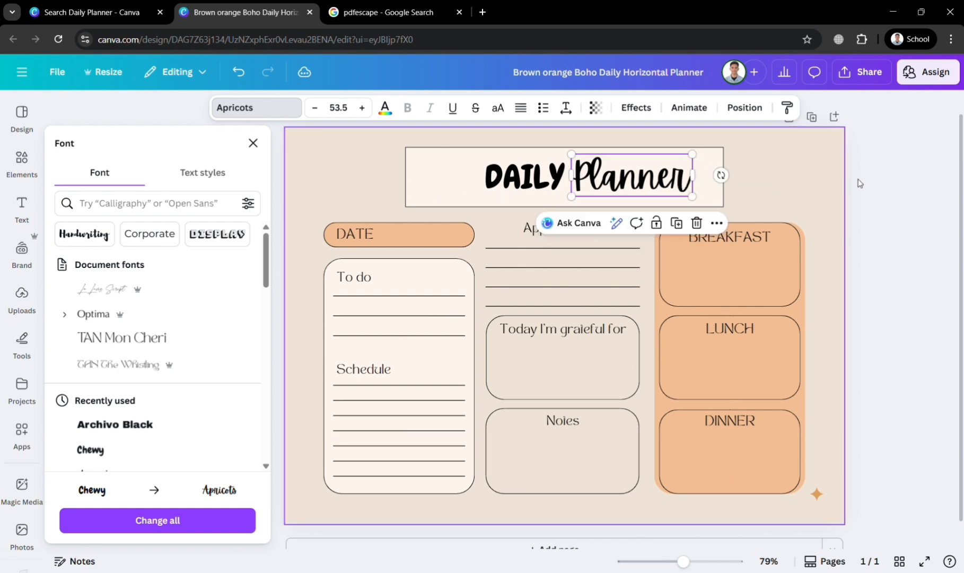
click(858, 182)
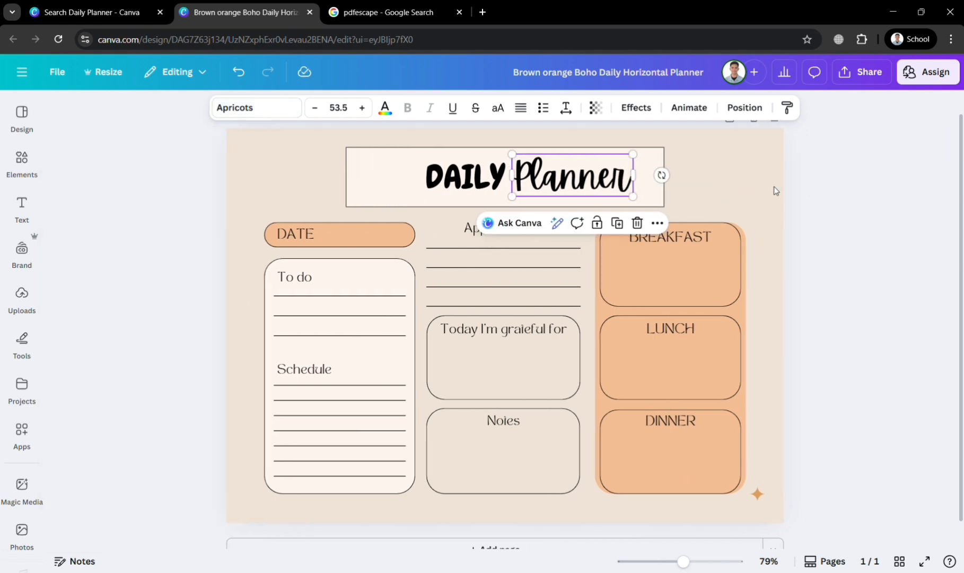
click(250, 169)
Step: Search the elements for "harry potter" and limit the results to graphics
click(22, 161)
click(116, 116)
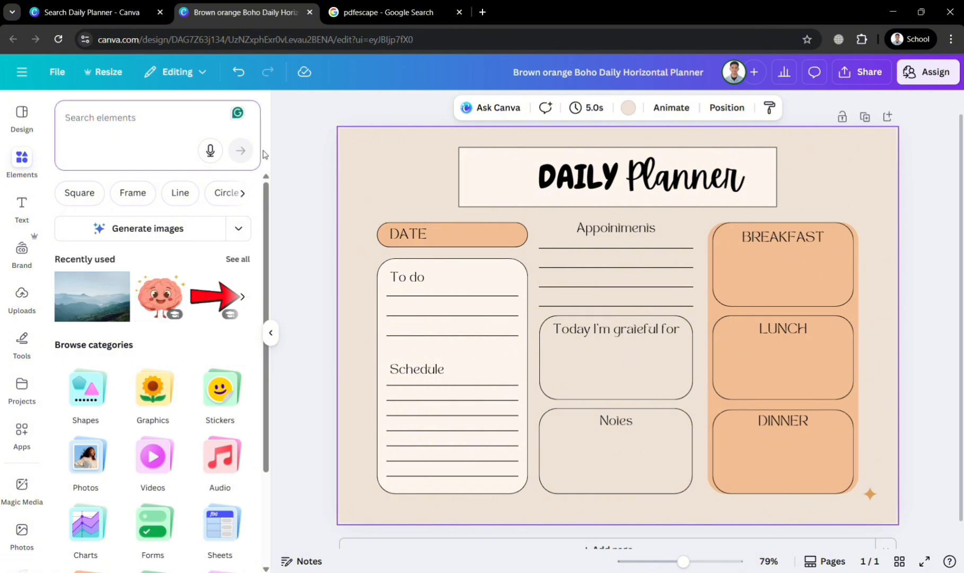
text(T)
key(BackSpace)
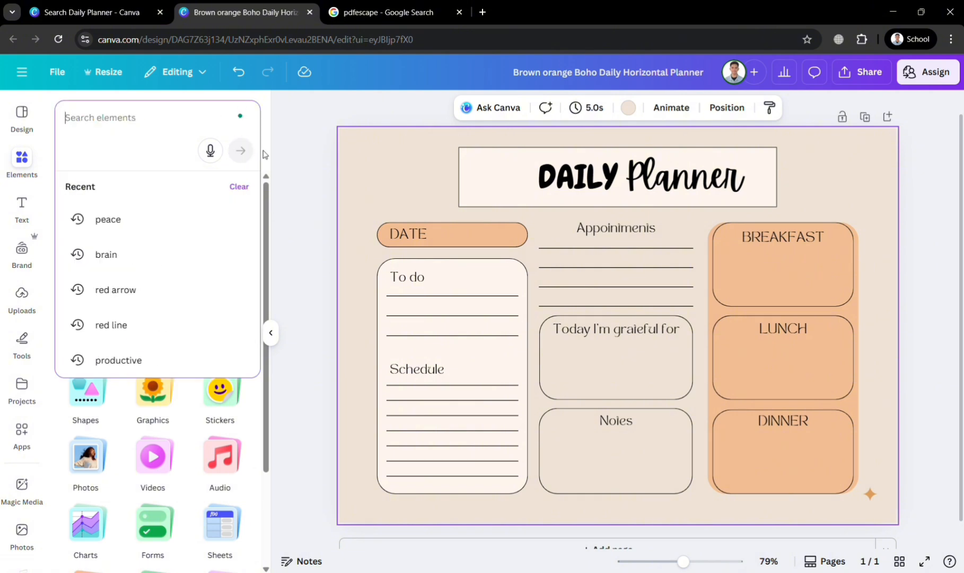
text(M)
key(BackSpace)
text(harr)
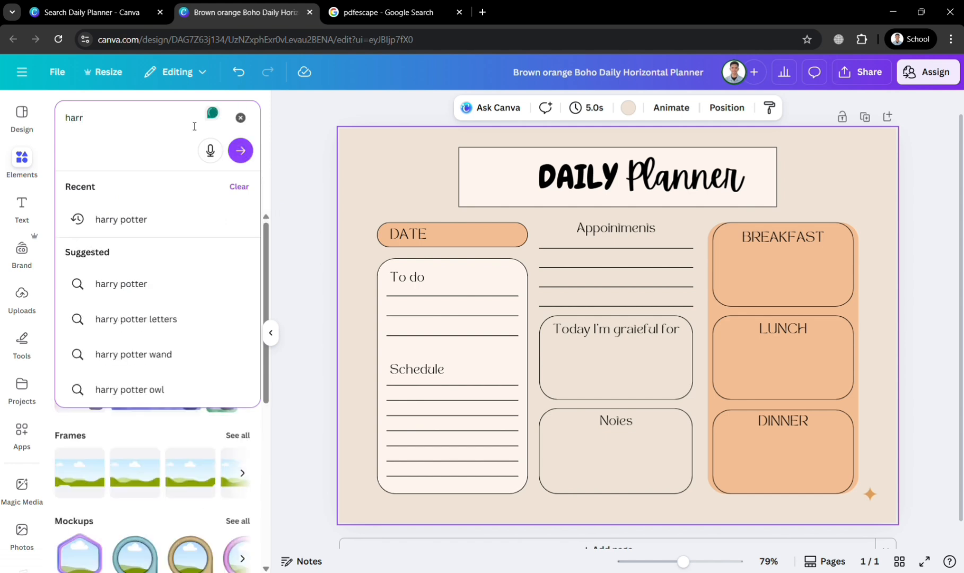
text(y potter)
key(Return)
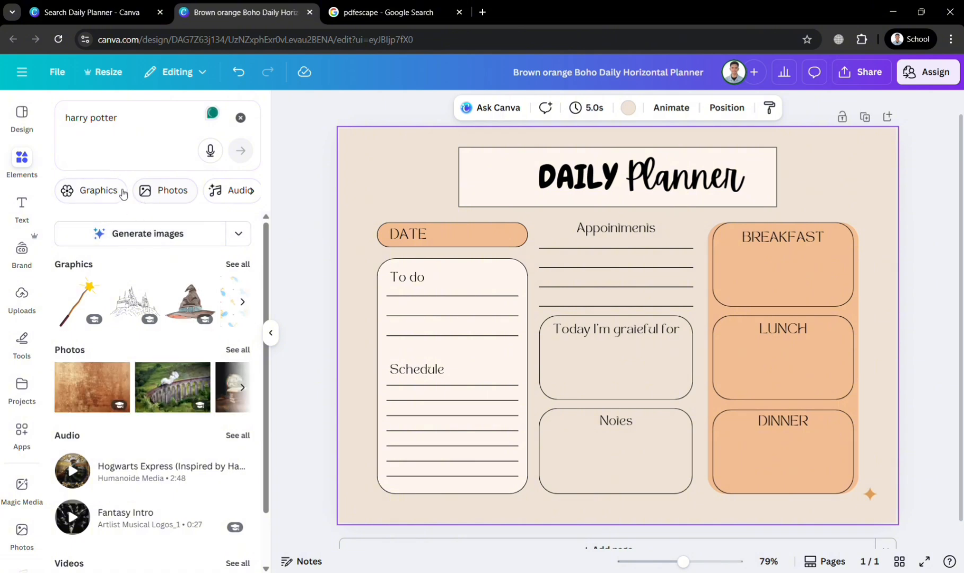
click(123, 192)
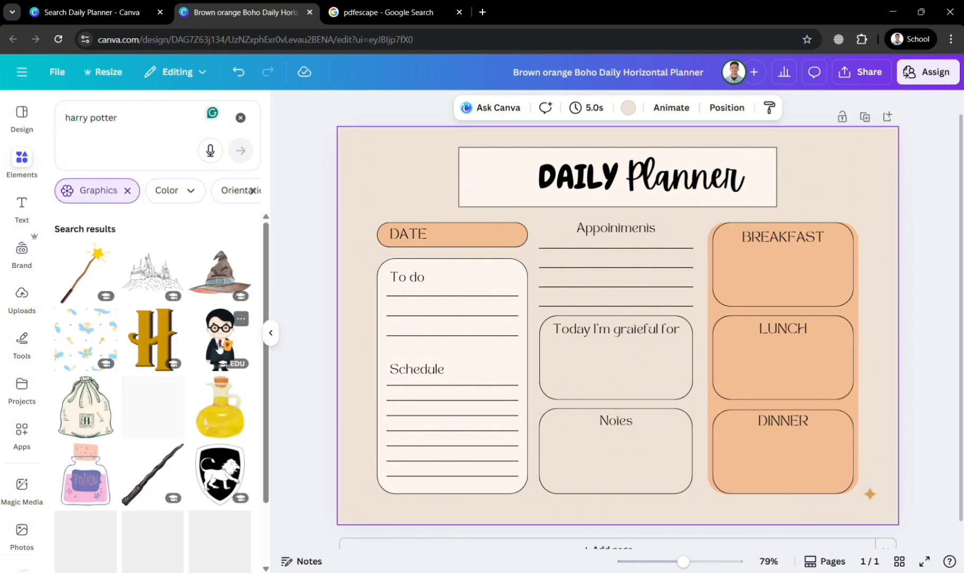
Step: Add the graphic of the boy with round glasses, shrink it, and place it in the page's upper-left corner above the DATE box
click(219, 347)
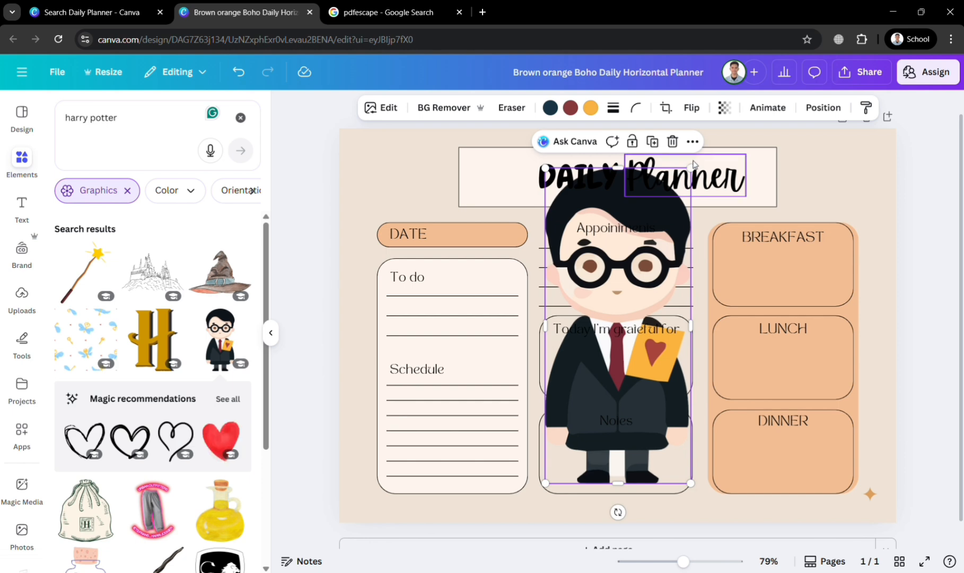
drag(691, 166, 577, 412)
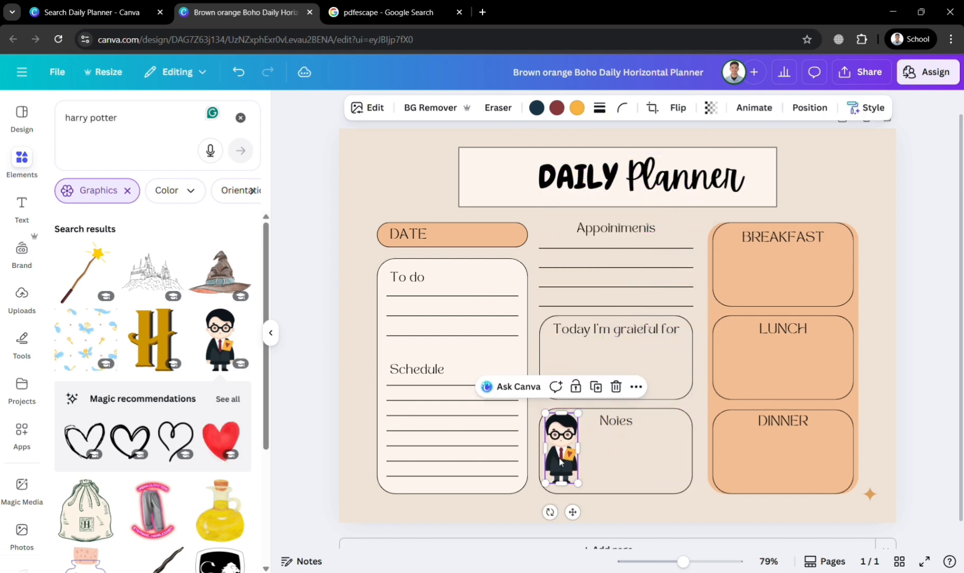
drag(561, 460, 370, 189)
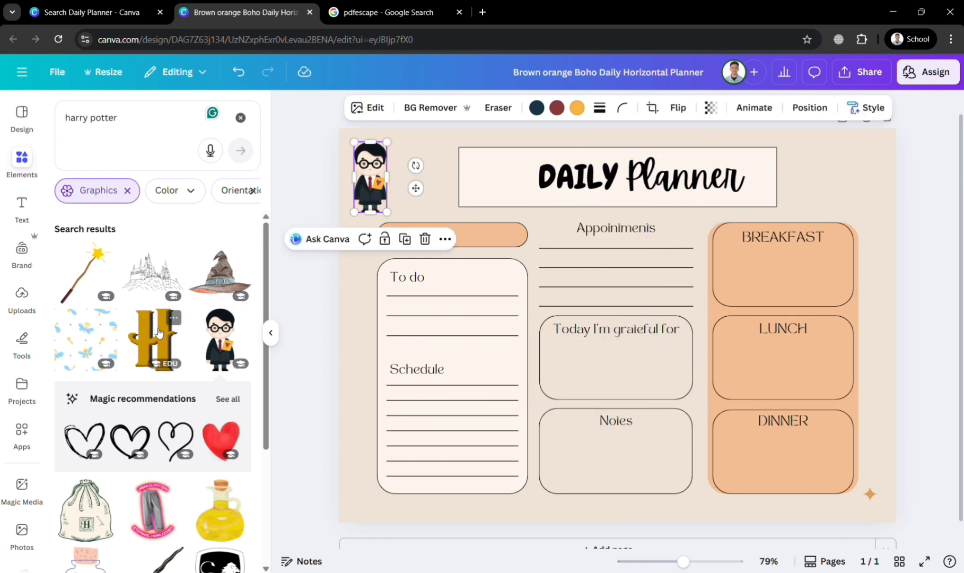
Step: Add the wizard hat graphic, shrink it, tilt it slightly clockwise, and place it in the page's upper-right corner above the BREAKFAST box
click(233, 272)
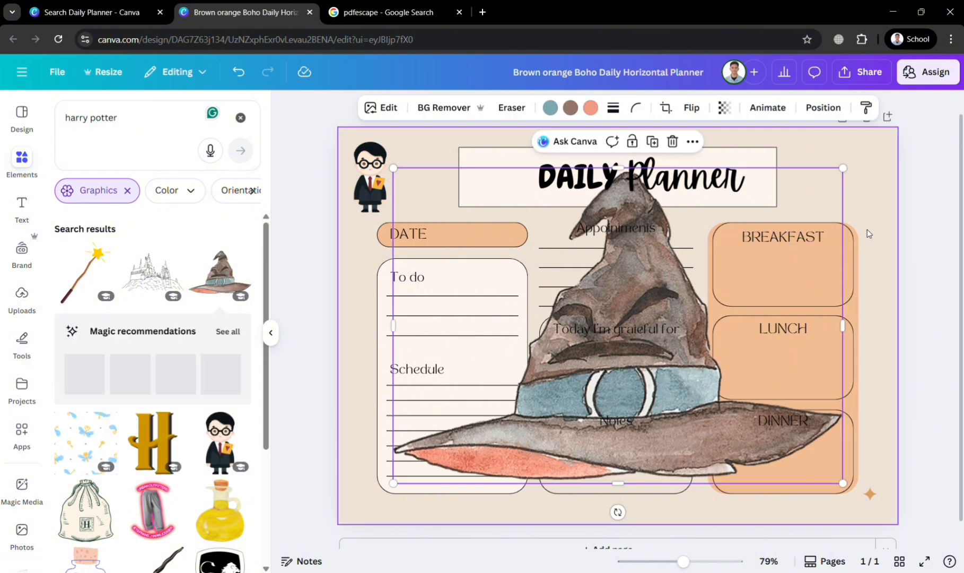
drag(393, 168, 748, 417)
drag(807, 453, 825, 208)
drag(816, 260, 801, 260)
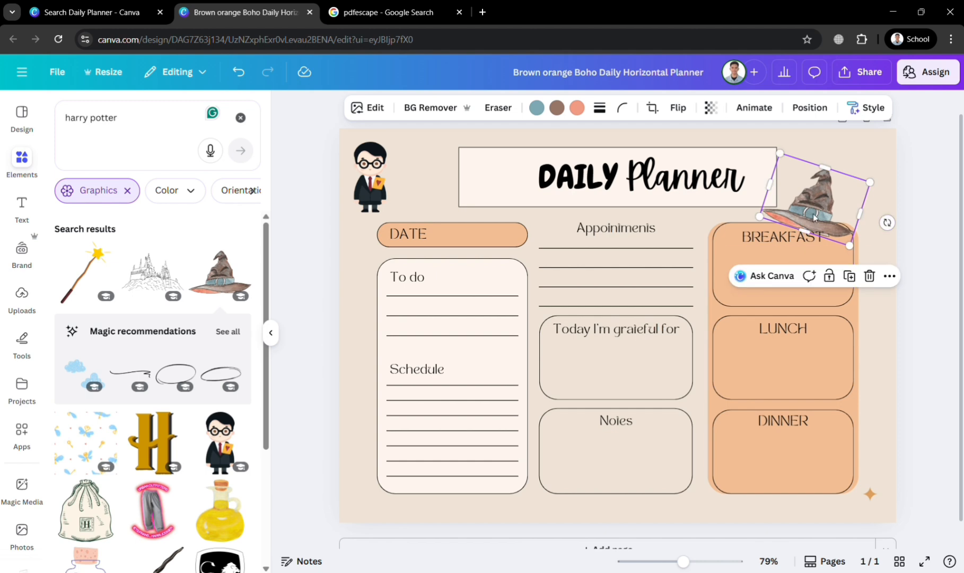
drag(817, 219, 857, 212)
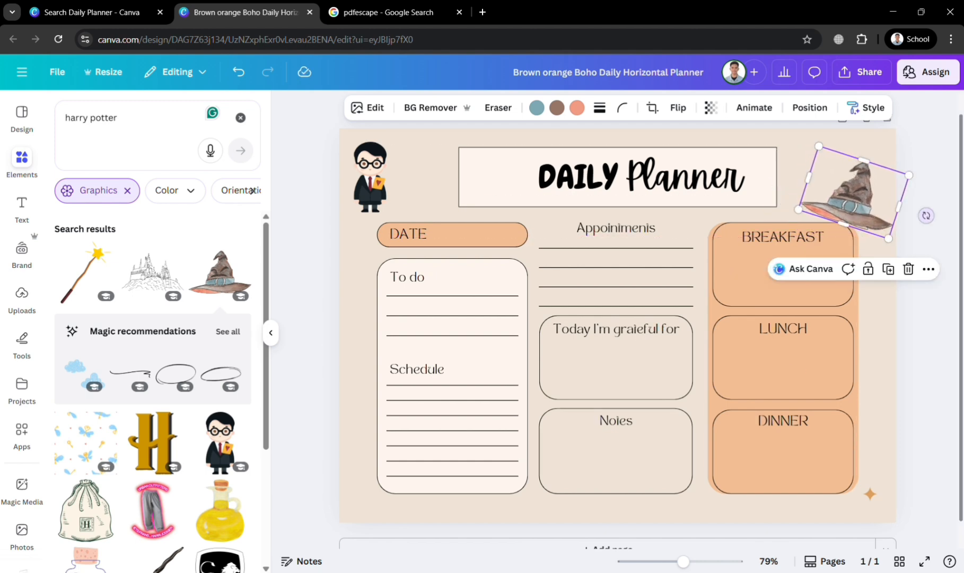
click(925, 215)
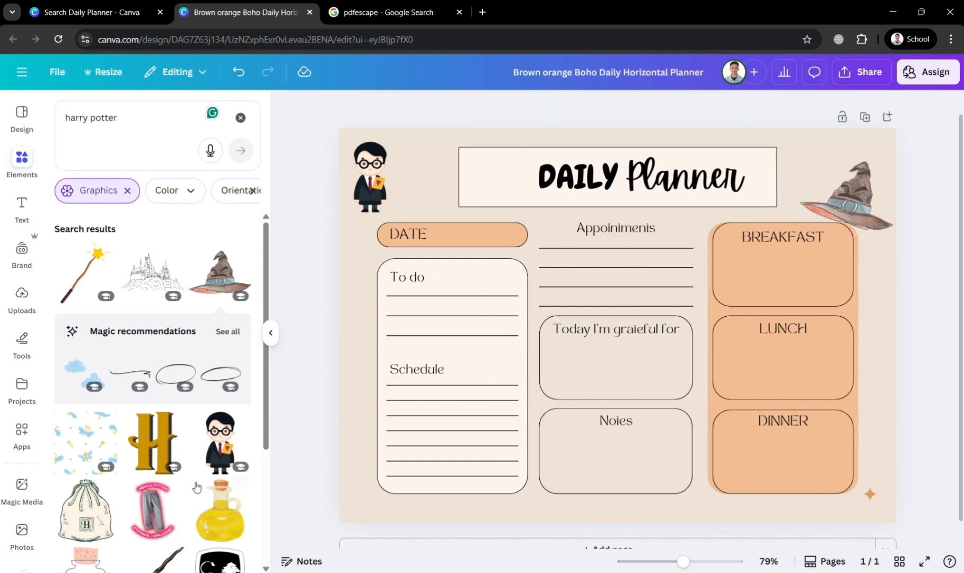
Step: Apply the Arsenal and Radley style combination, with its orange and light blue palette, to the planner
scroll(237, 473, down, 2)
scroll(237, 473, down, 1)
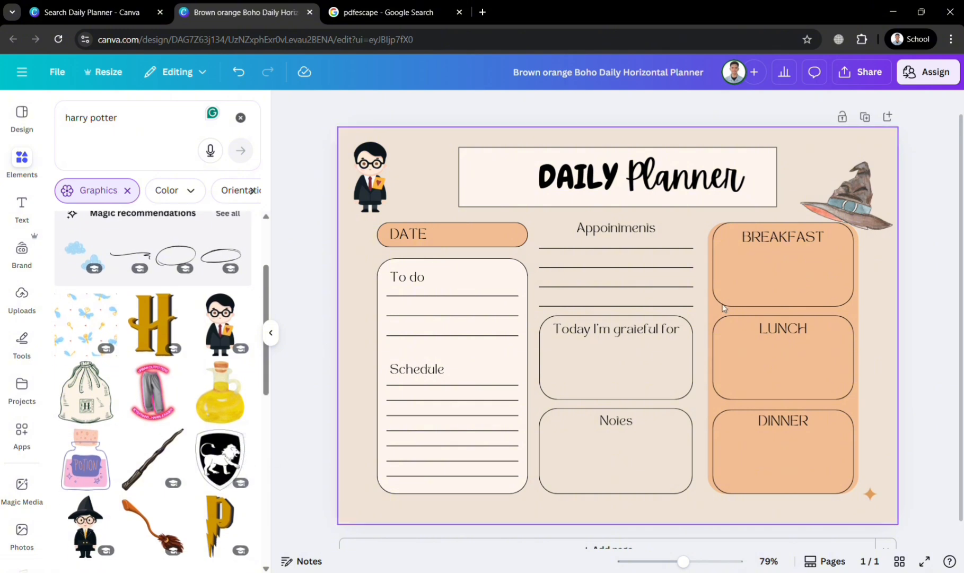
click(37, 116)
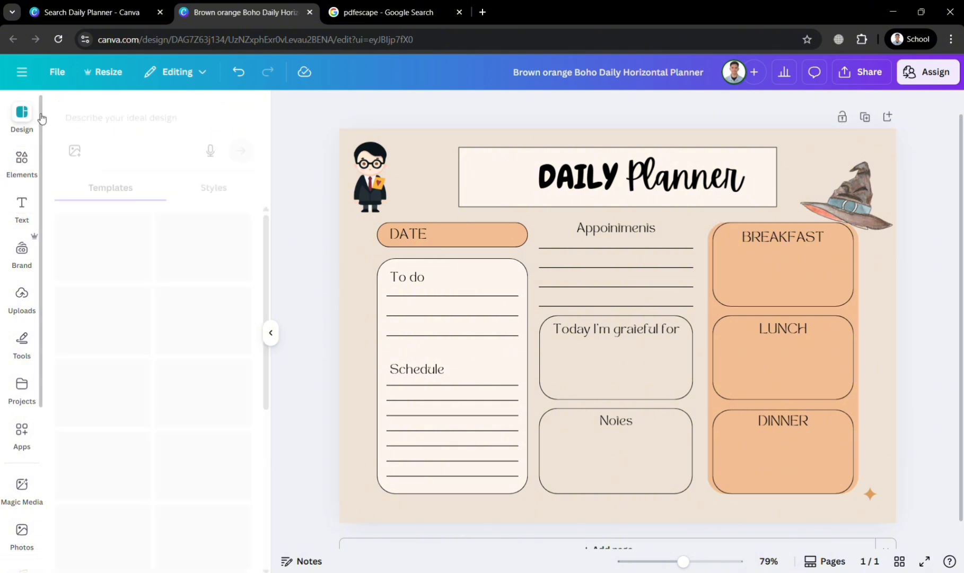
click(214, 188)
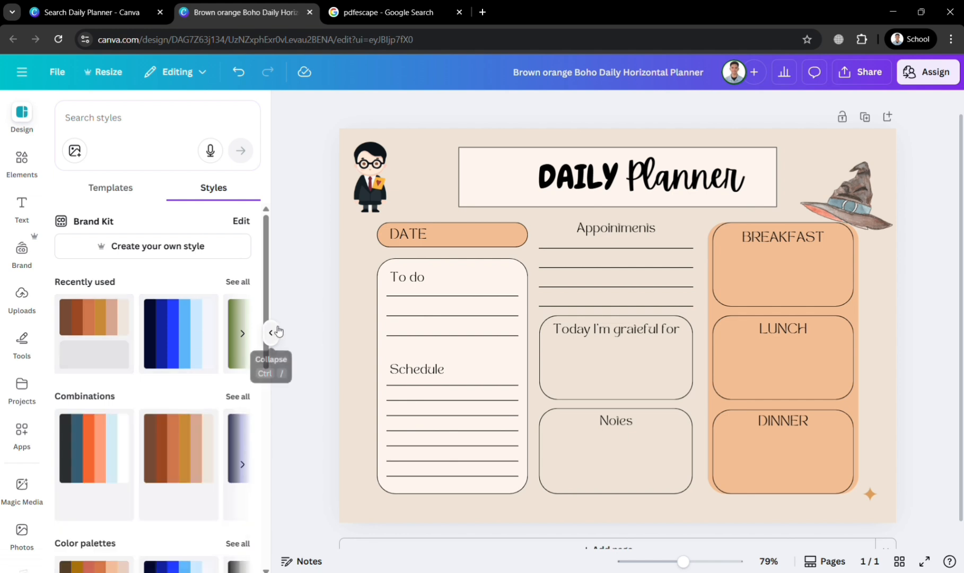
click(101, 465)
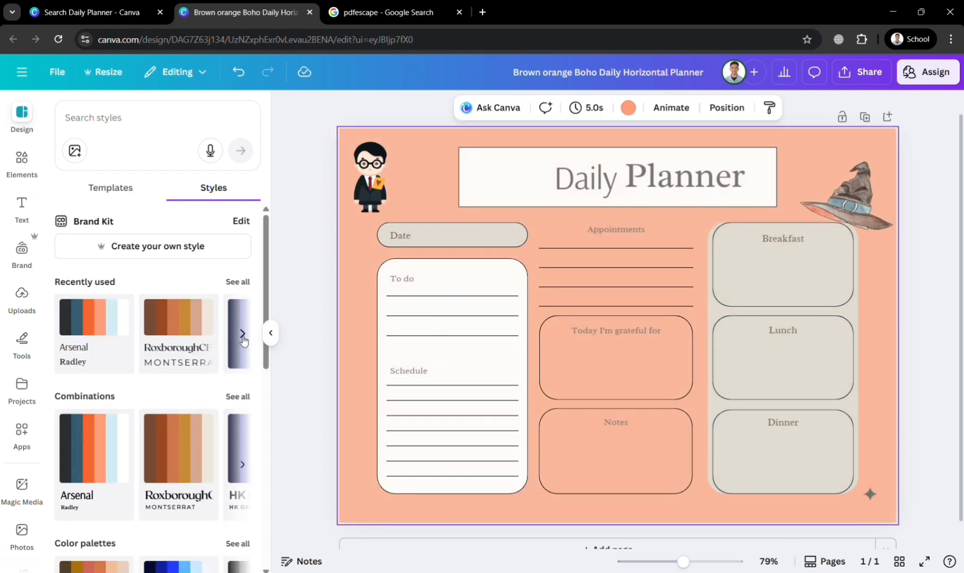
Step: Apply a recently used style that gives the planner a red background, green title box and blue meal boxes
click(243, 340)
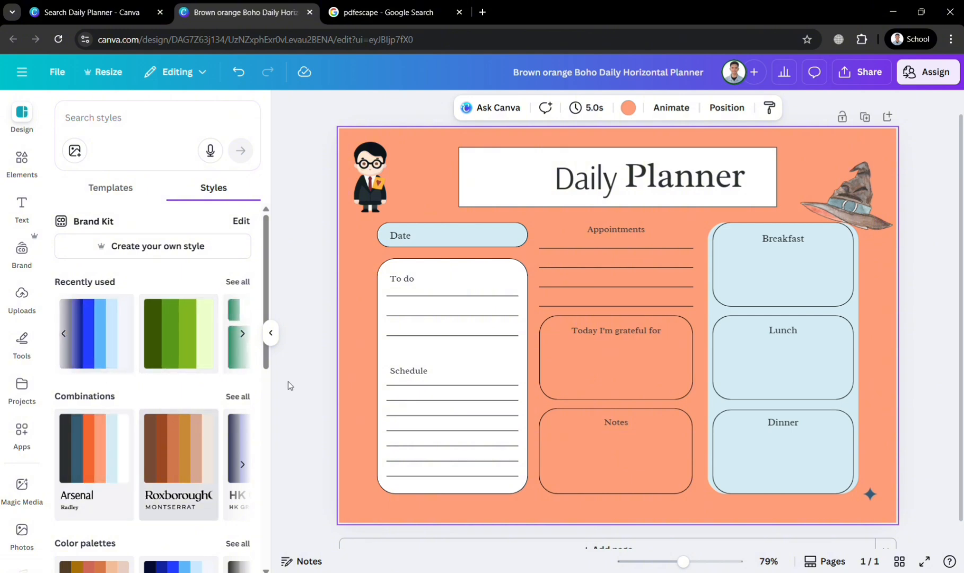
click(243, 339)
click(245, 343)
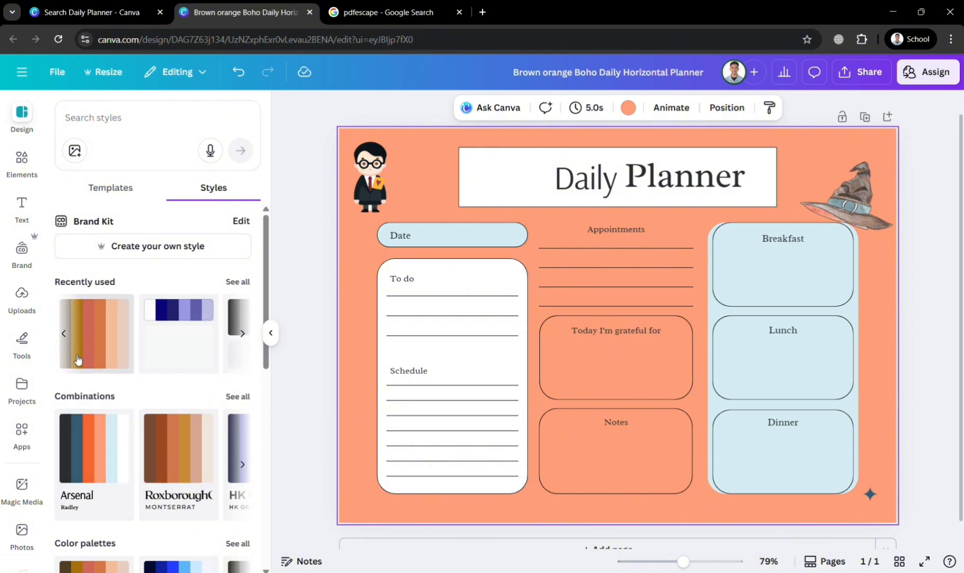
click(69, 338)
click(164, 324)
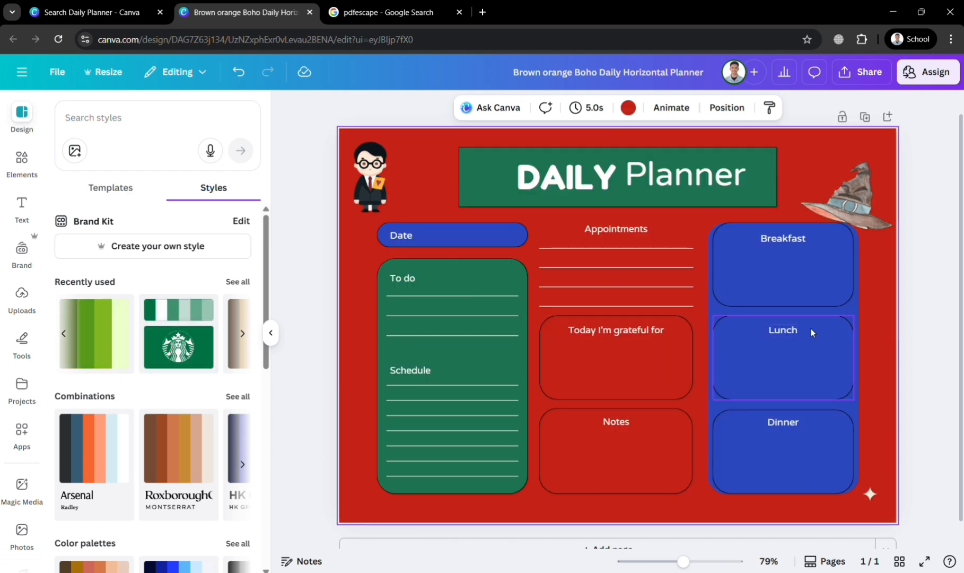
click(922, 298)
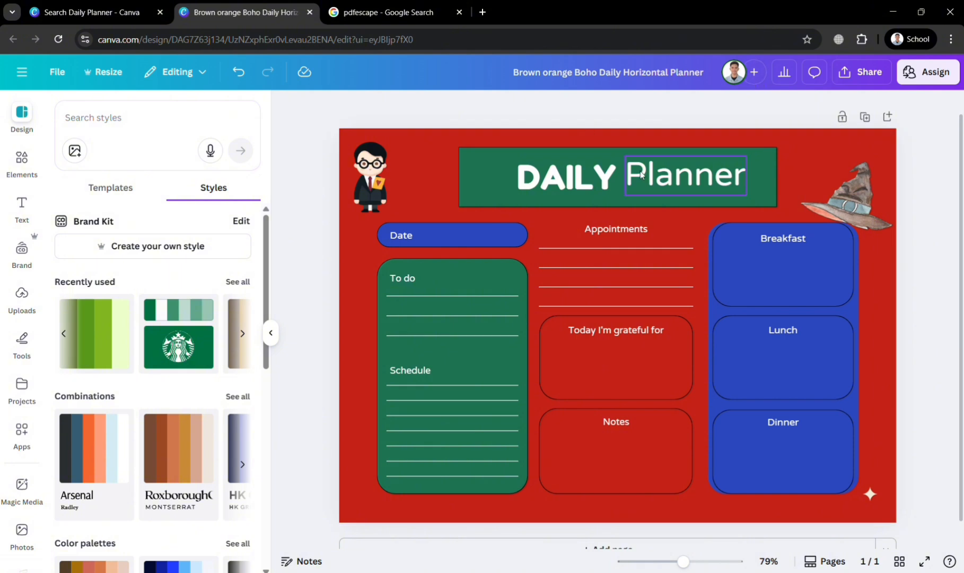
click(514, 306)
click(827, 271)
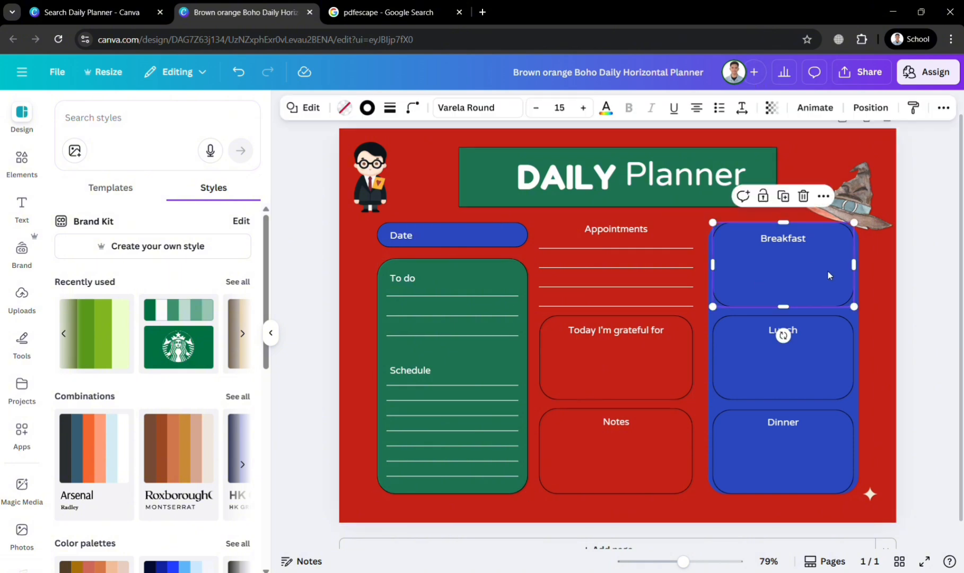
click(21, 204)
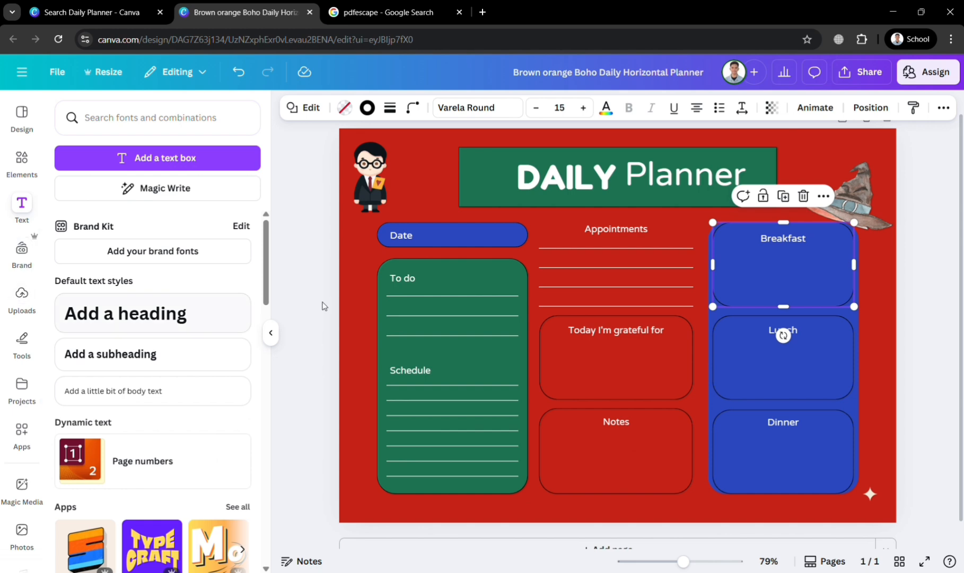
click(21, 296)
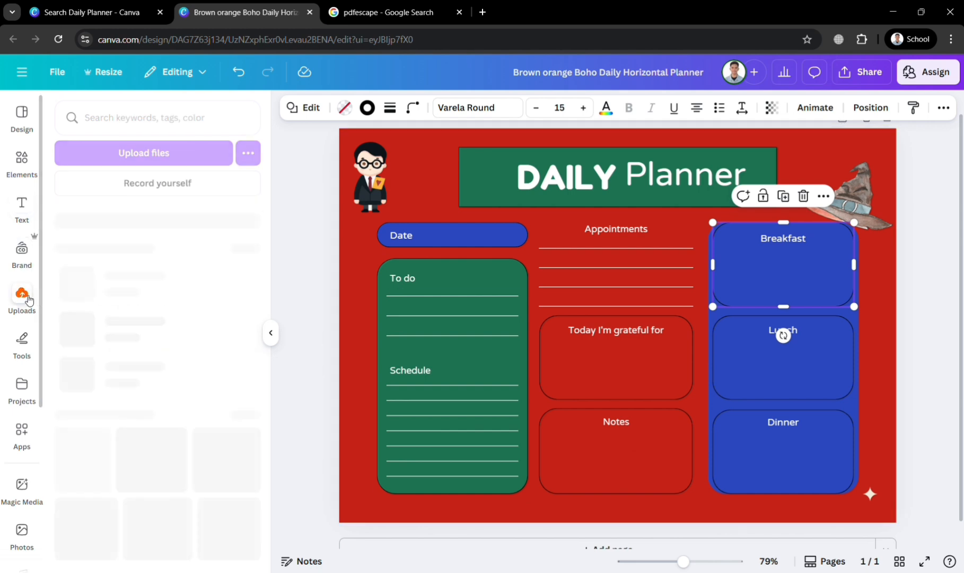
click(19, 254)
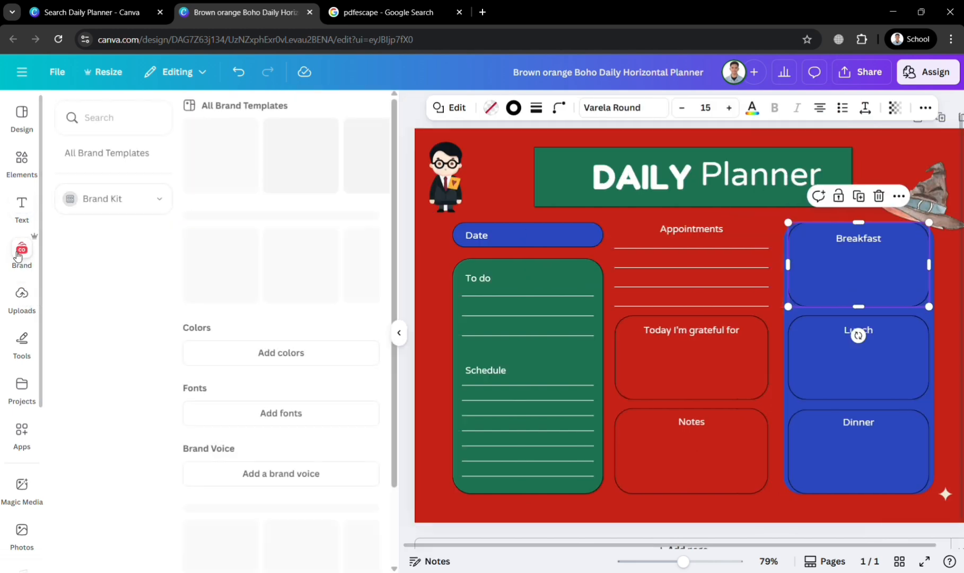
click(21, 207)
Step: Slightly enlarge the graphic of the boy with round glasses in the page's upper-left corner
click(382, 193)
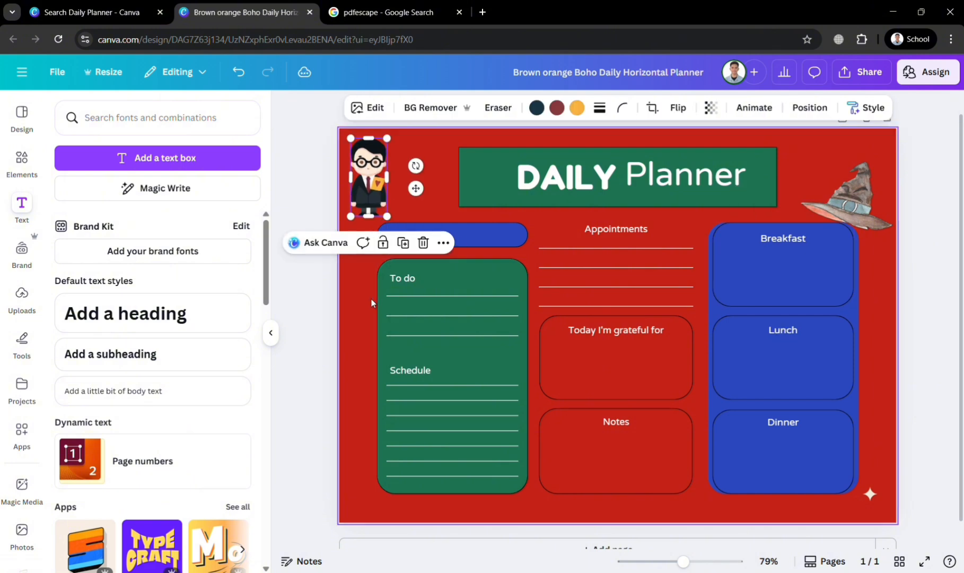
Step: Change the page background to the light red among the default solid colors
click(430, 175)
click(627, 109)
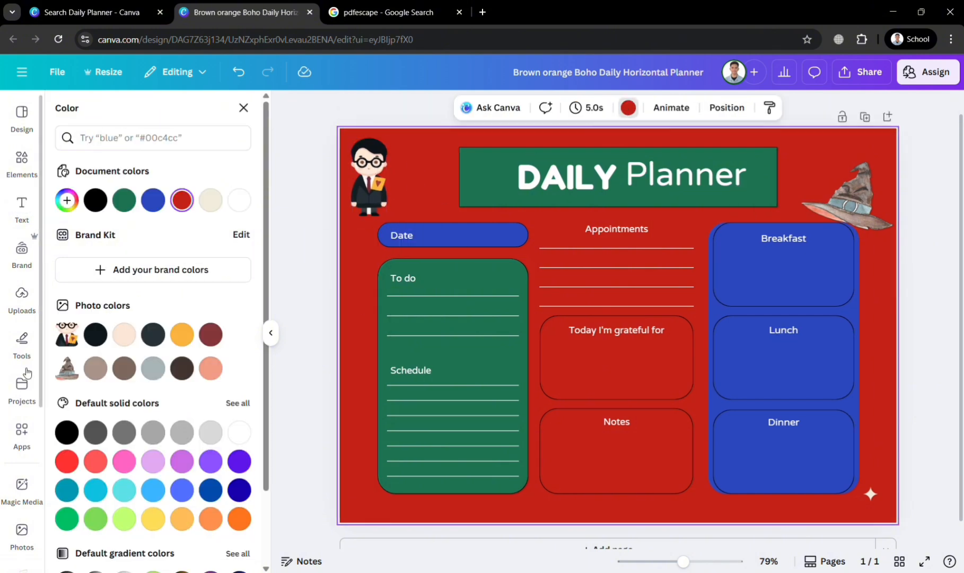
click(105, 462)
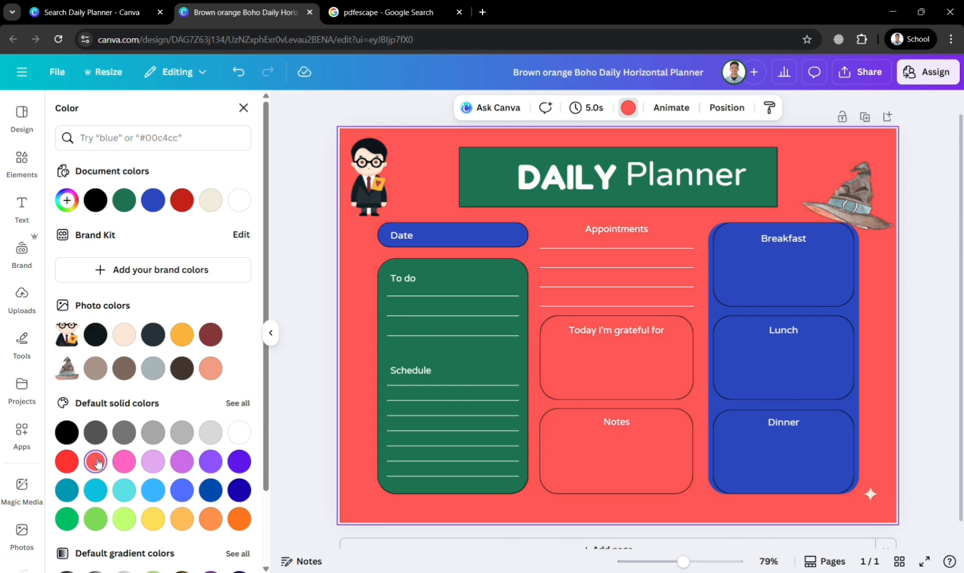
Step: Recolor the To do and Schedule box, trying grass green and light lavender before choosing purple
click(467, 343)
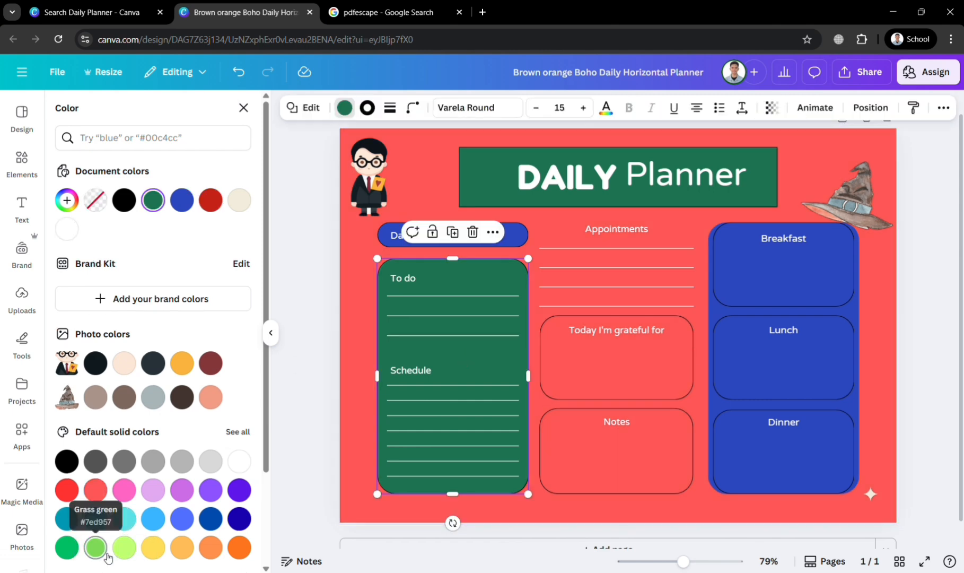
click(96, 548)
click(153, 489)
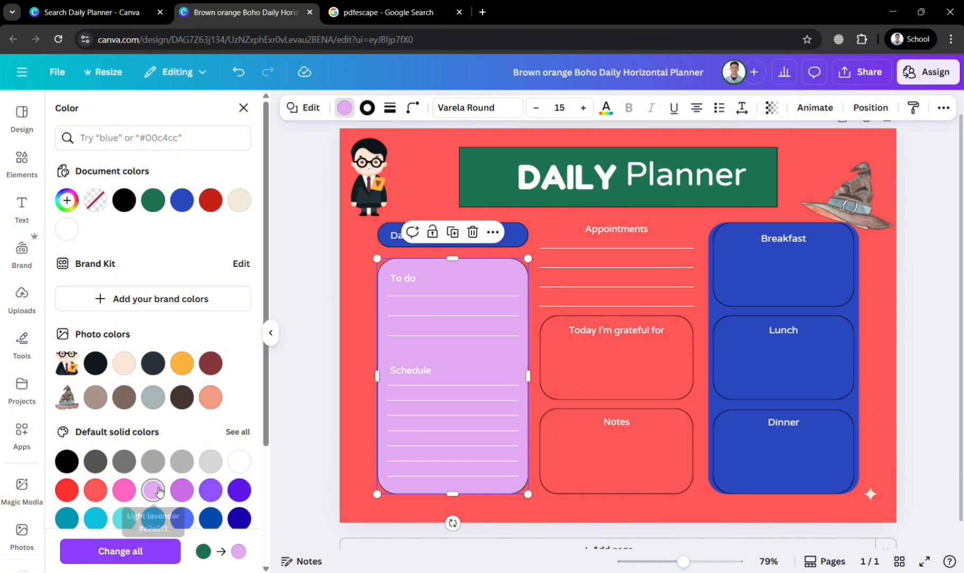
click(210, 490)
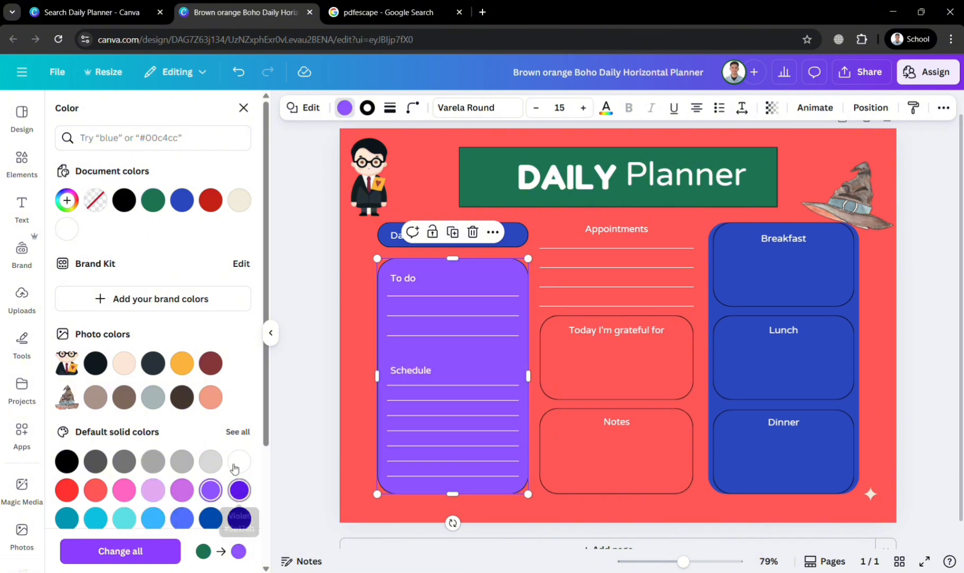
Step: Apply the recently used style with the navy and lavender palette to the planner
click(21, 116)
click(244, 338)
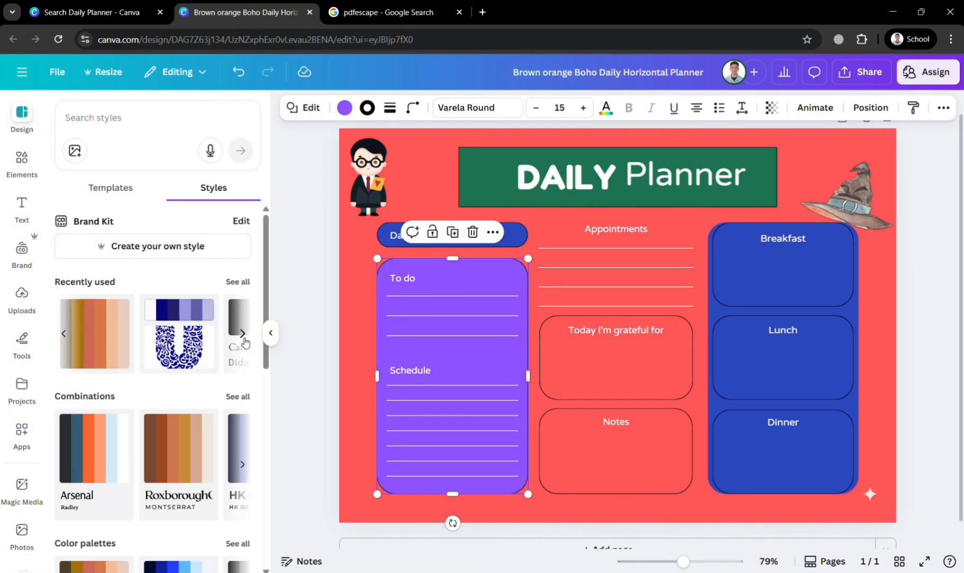
click(177, 323)
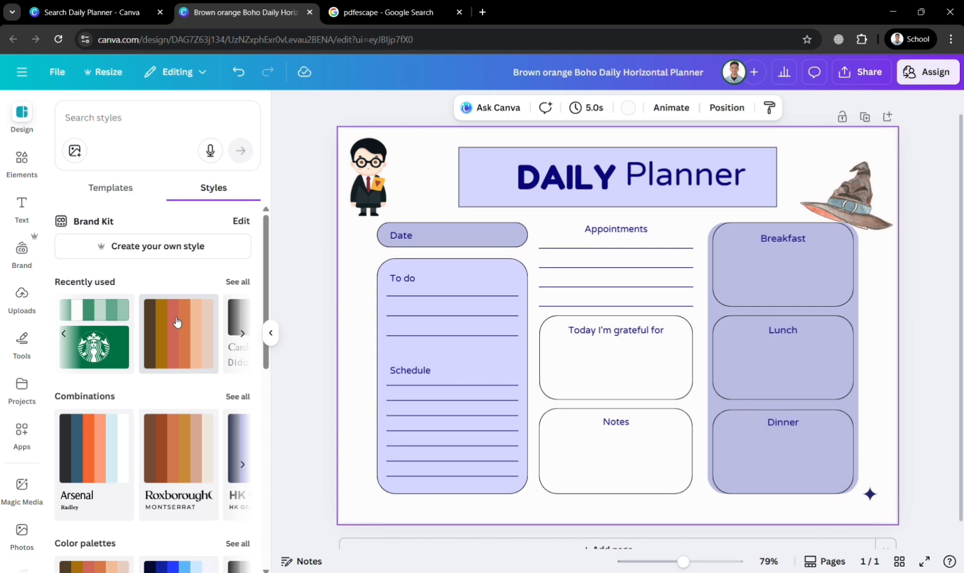
Step: Apply the Cardo and Didact Gothic style combination with the black, red and white palette to the planner
click(243, 465)
click(243, 464)
click(179, 461)
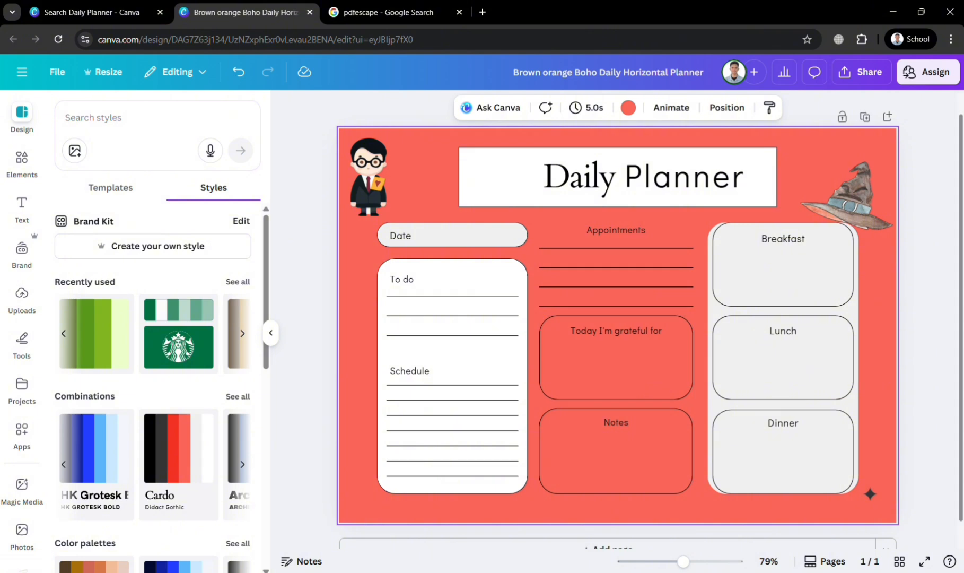
click(949, 296)
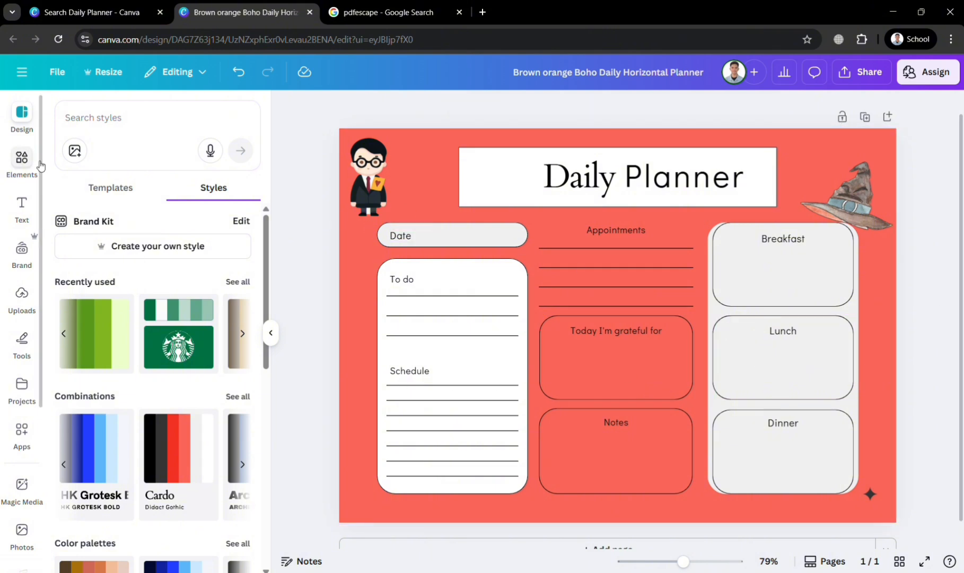
Step: Search the graphics for "harry potter daily prophet" and look through the results for another themed decoration
click(21, 157)
scroll(212, 345, down, 2)
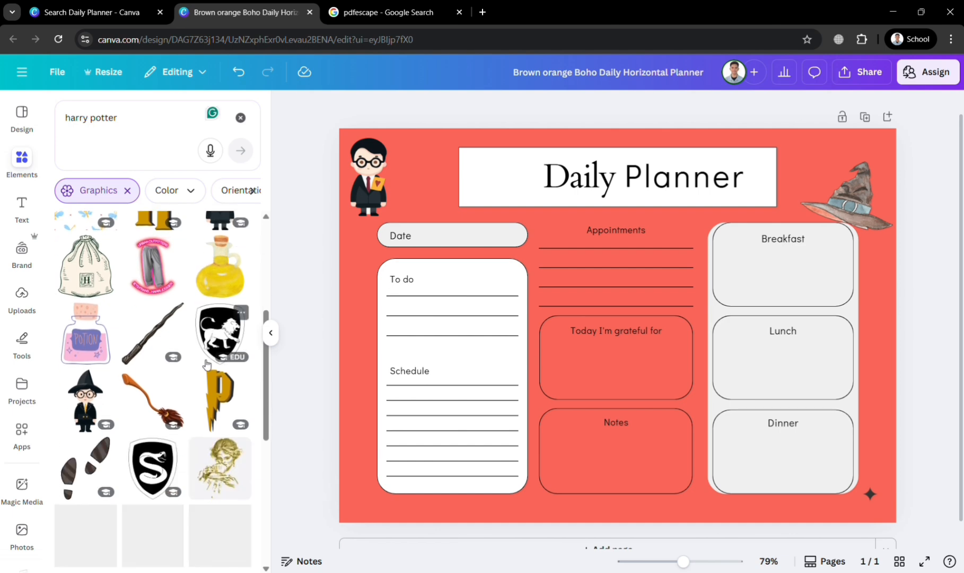
scroll(193, 401, up, 1)
scroll(193, 401, down, 3)
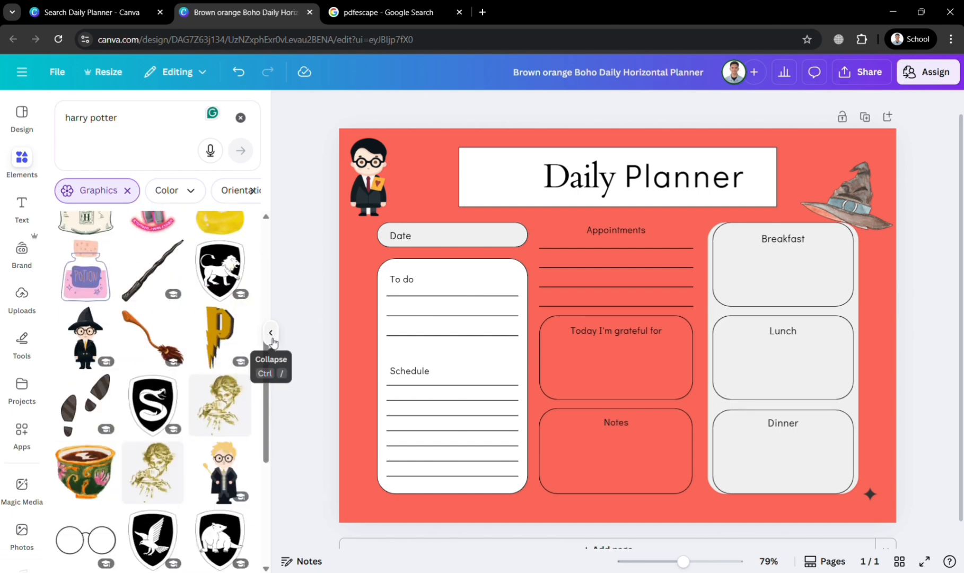
scroll(262, 361, down, 5)
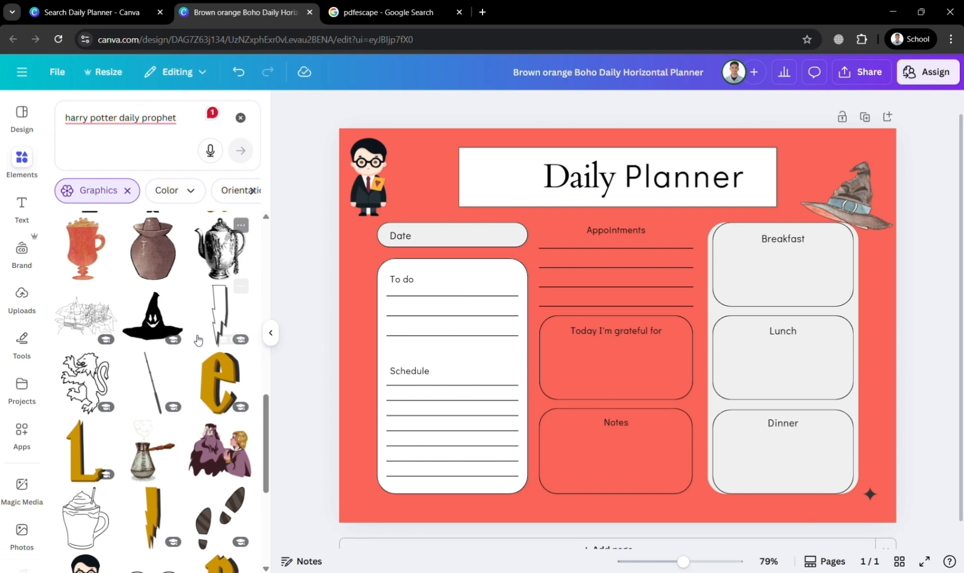
scroll(202, 339, down, 3)
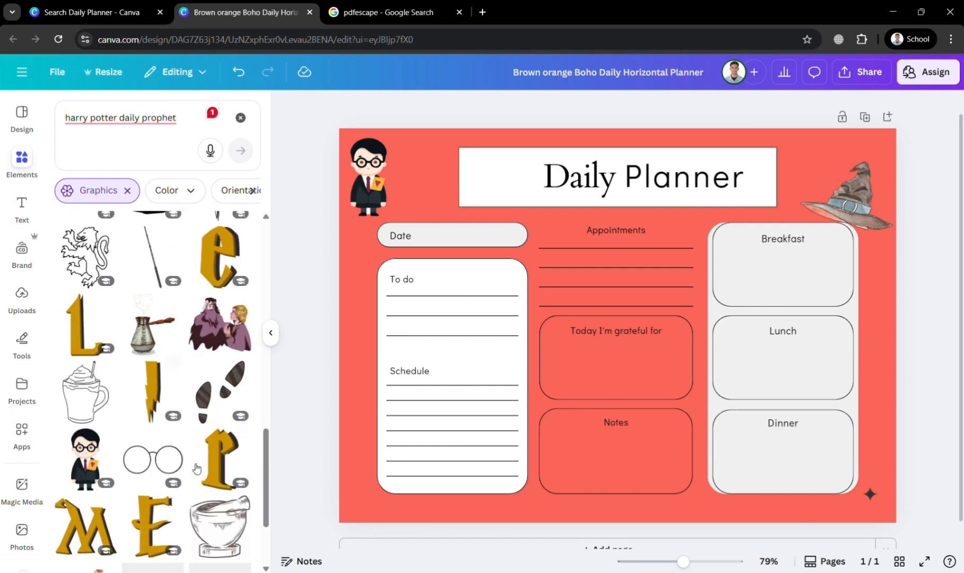
Step: Add the round glasses graphic, shrink it, and place it inside the title box before the word "Daily"
click(152, 459)
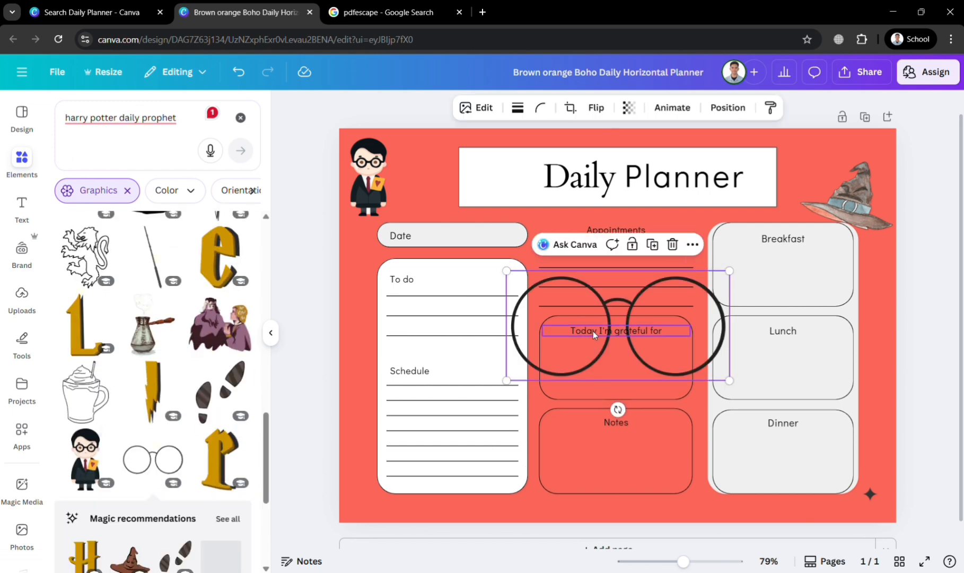
drag(729, 270, 567, 376)
drag(543, 419, 514, 224)
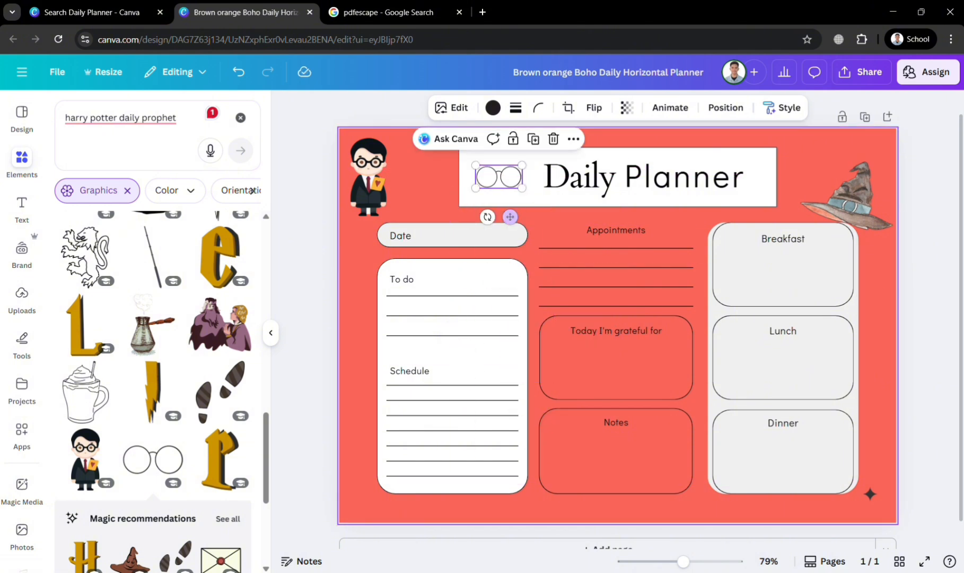
click(906, 303)
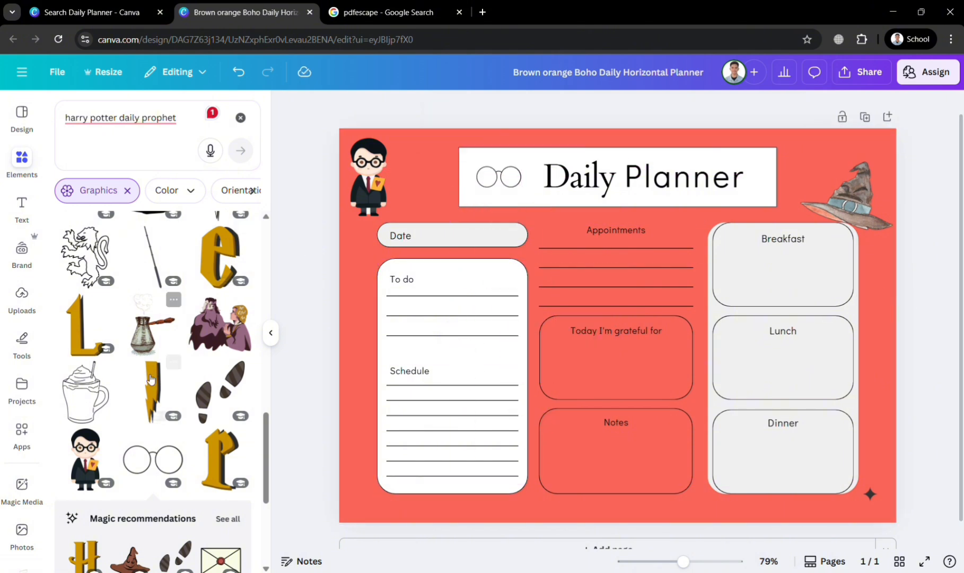
scroll(212, 435, down, 6)
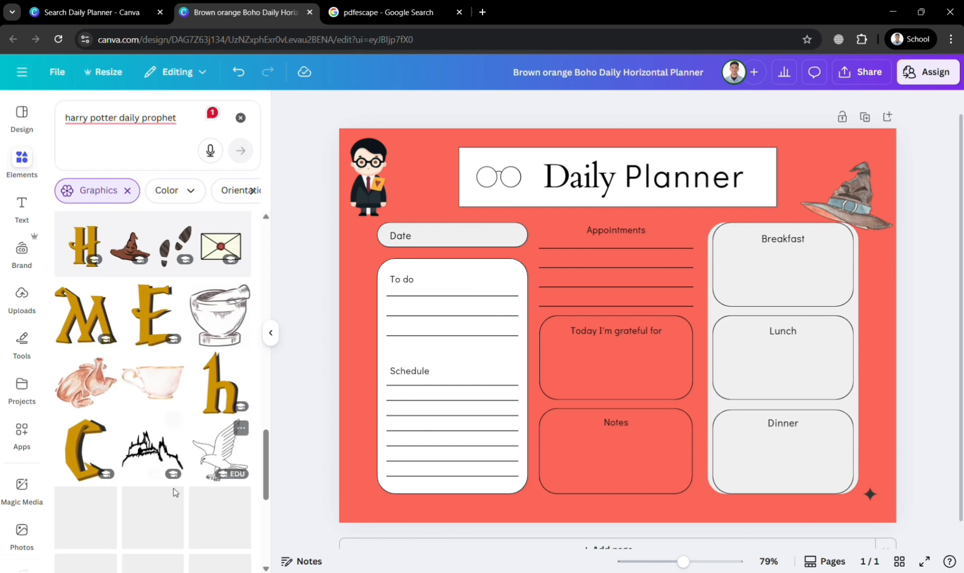
scroll(180, 456, down, 5)
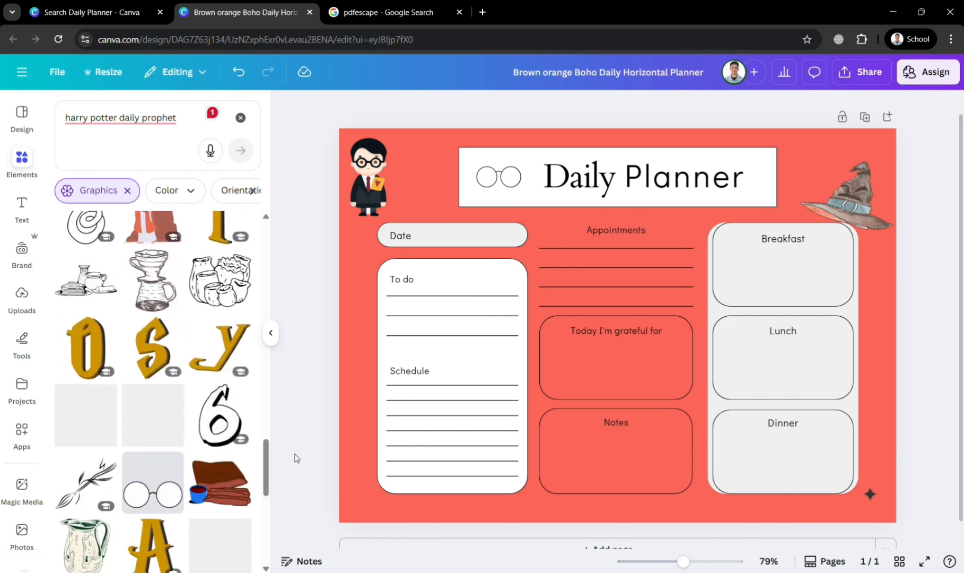
scroll(838, 95, up, 3)
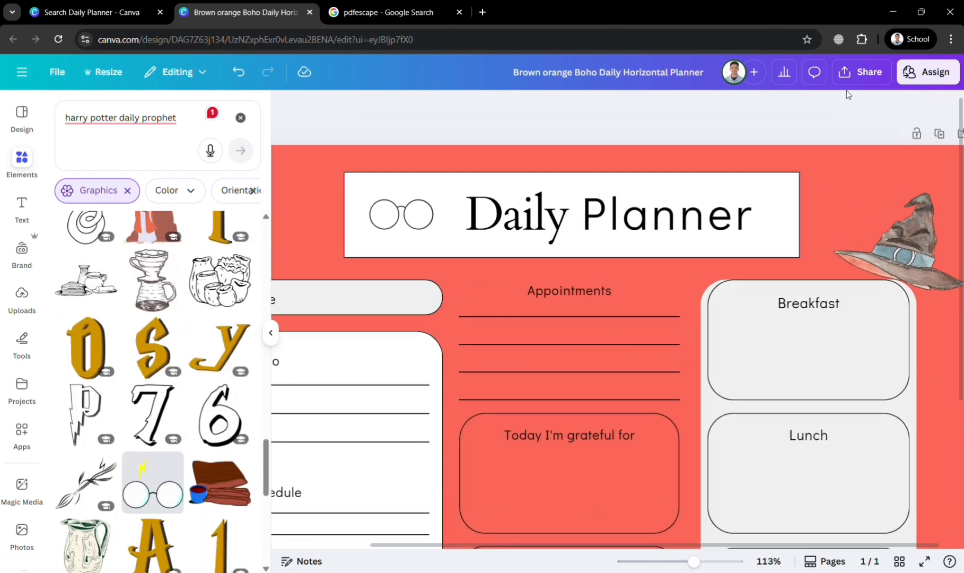
scroll(847, 92, down, 2)
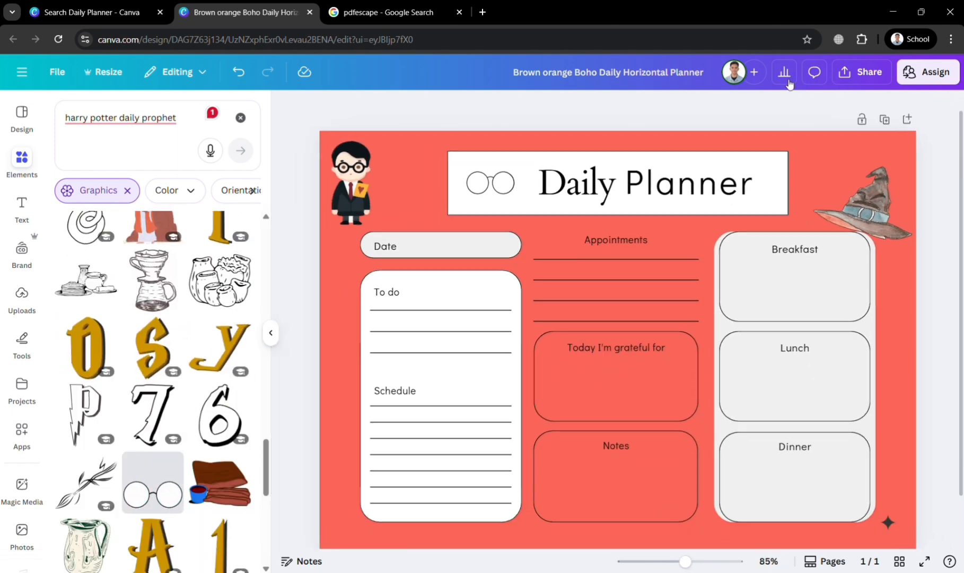
Step: Rename the design as "Daily Planner"
triple_click(630, 74)
text(DAily Pl)
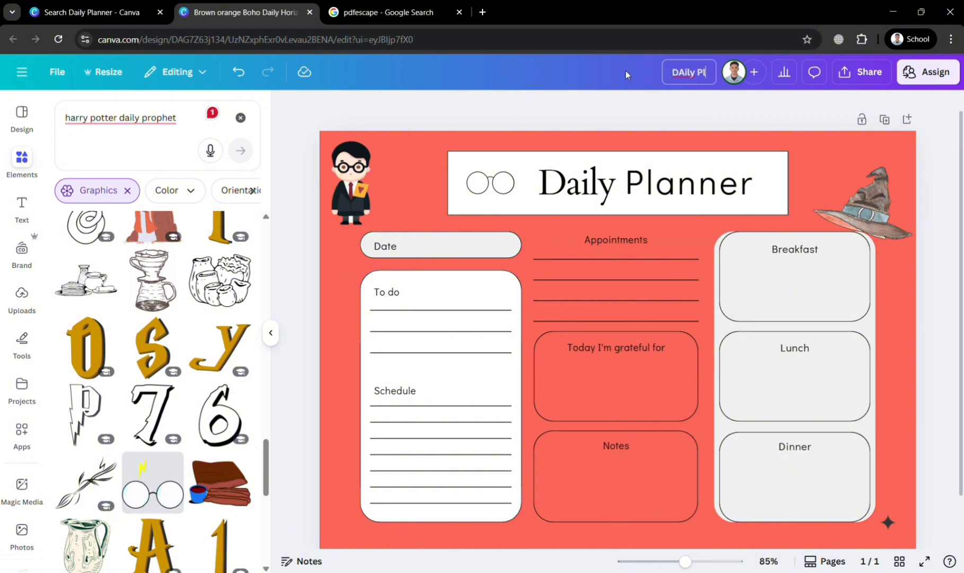
key(BackSpace)
key(BackSpace)
key(BackSpace)
key(BackSpace)
key(BackSpace)
key(BackSpace)
text(aily Planner)
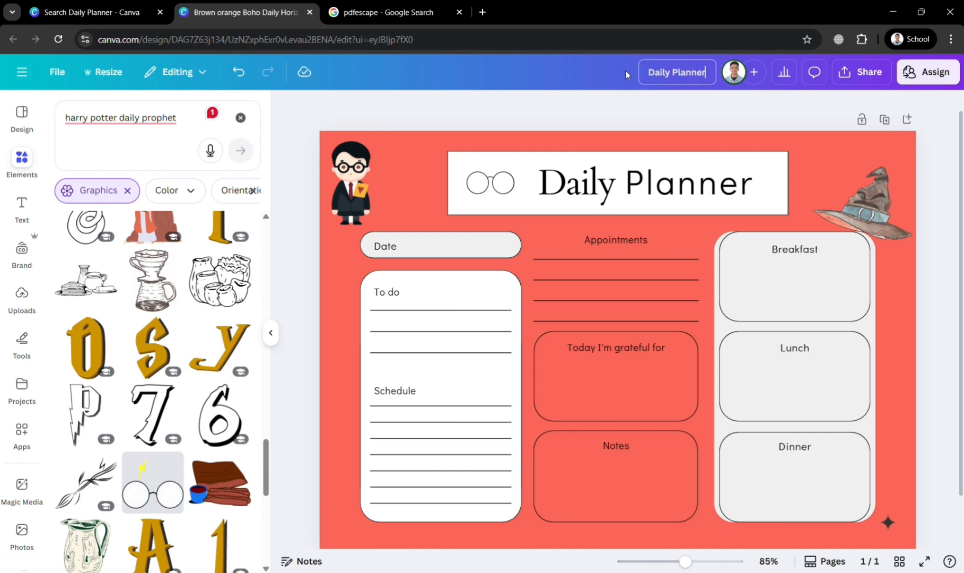
Step: Confirm the design name and download the planner as a PDF Standard file
key(Return)
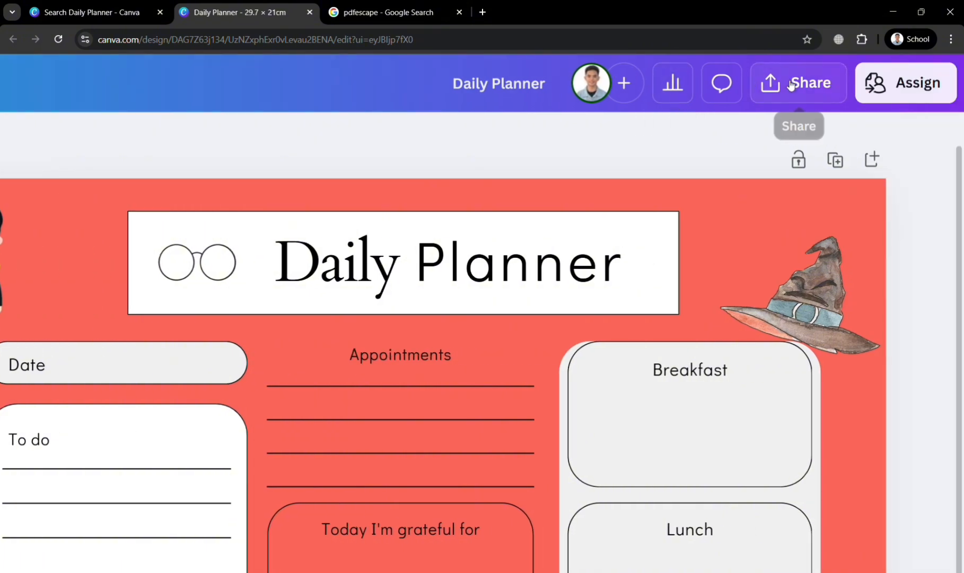
click(911, 82)
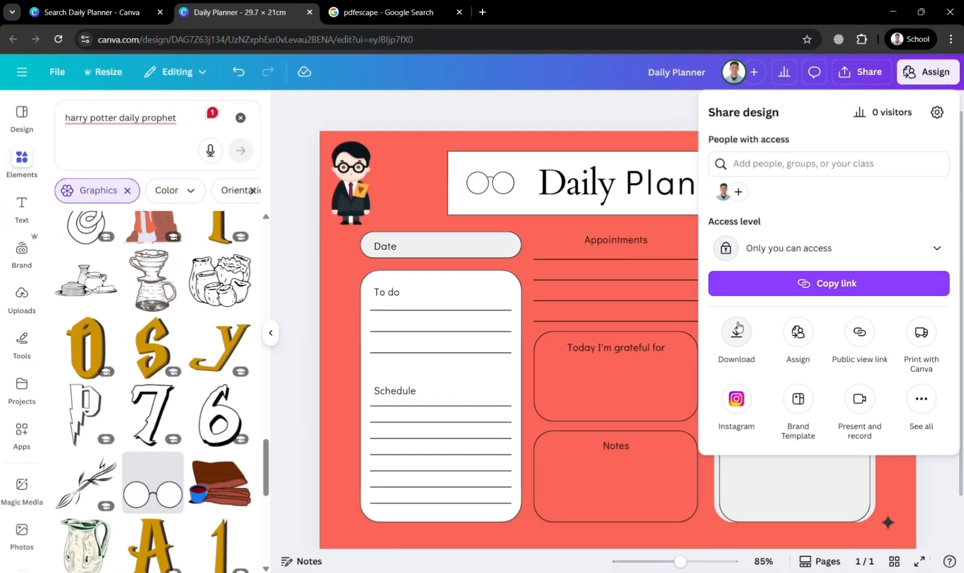
click(743, 341)
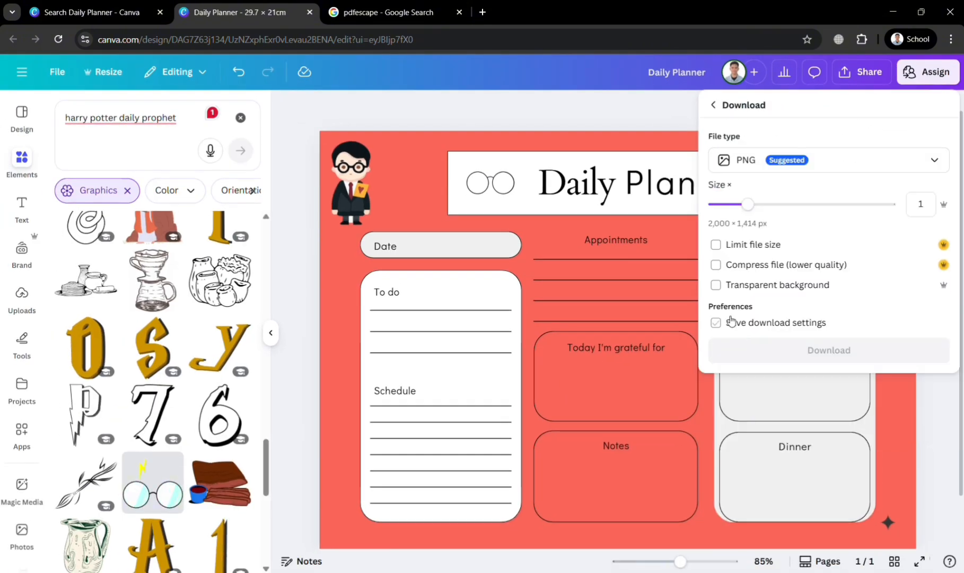
click(879, 158)
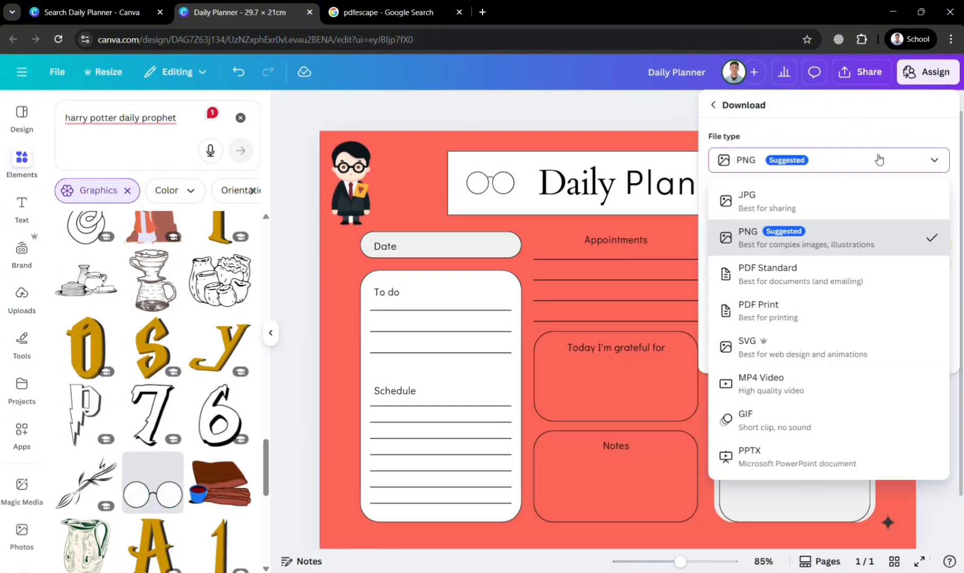
click(860, 281)
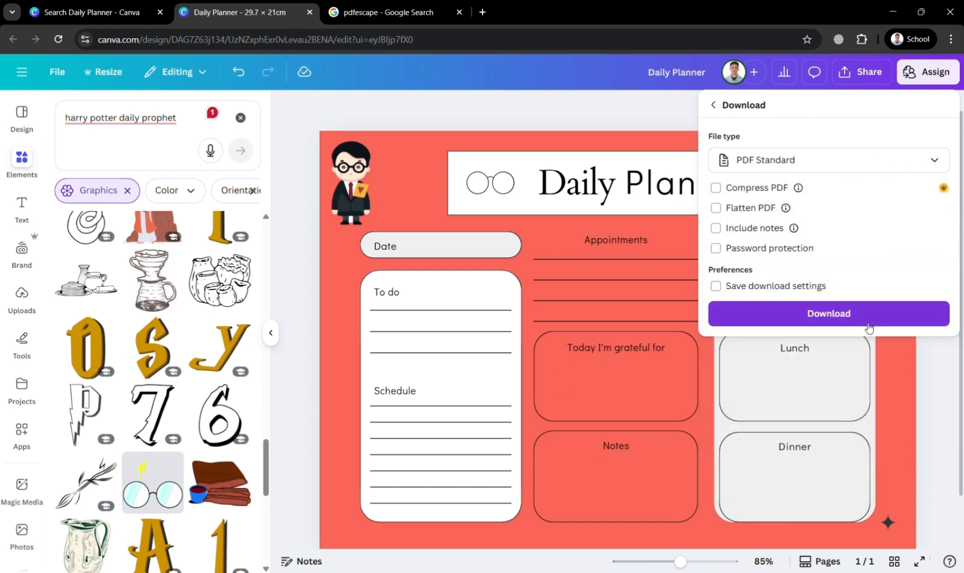
click(868, 325)
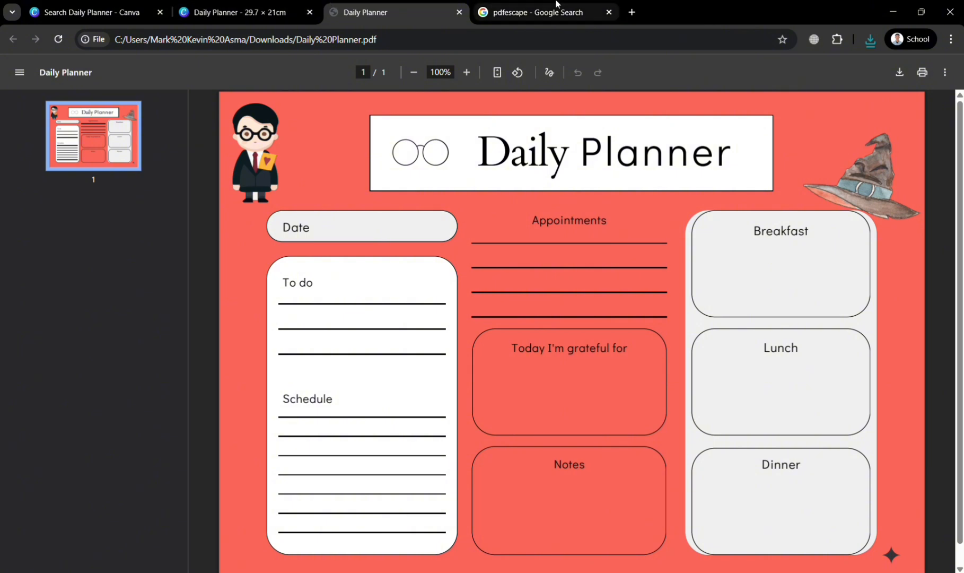
Step: Switch to the pdfescape search results and open PDFescape's free online PDF editor
click(602, 4)
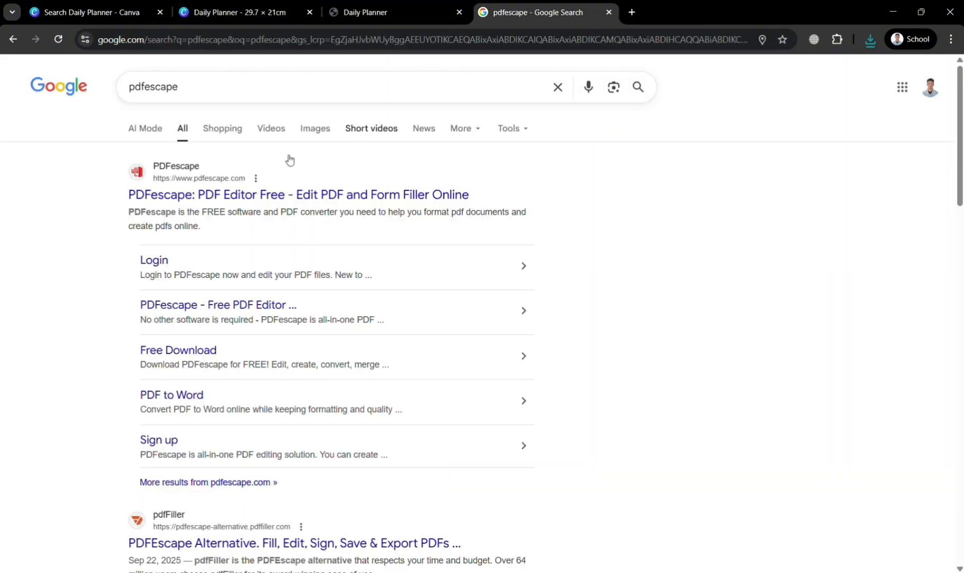
click(224, 201)
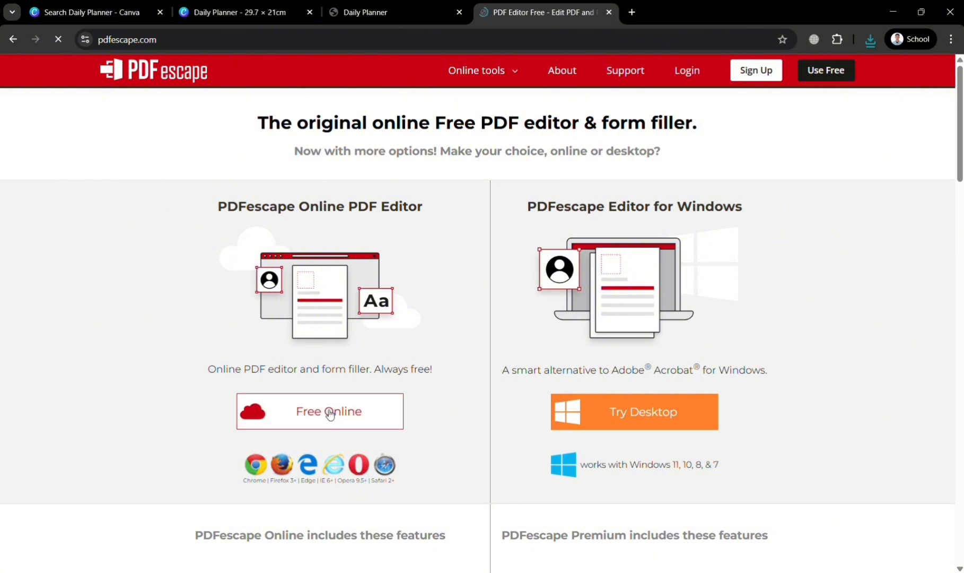
click(329, 413)
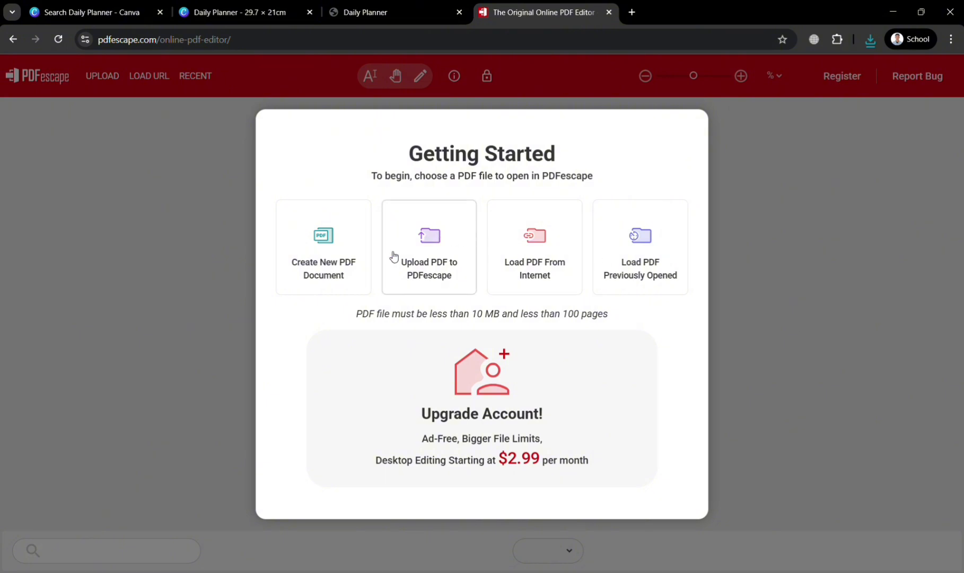
Step: Upload the downloaded Daily Planner PDF to PDFescape
click(451, 255)
click(482, 377)
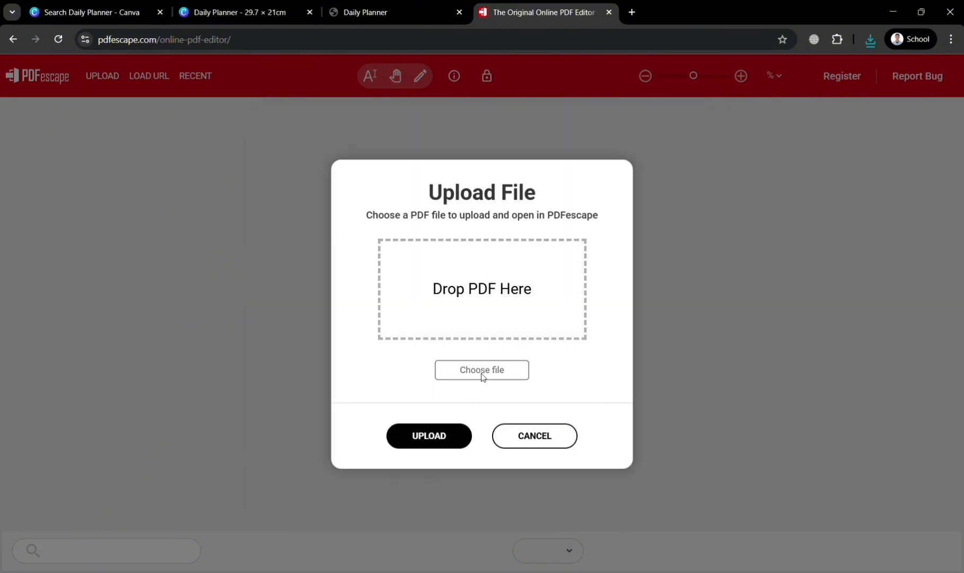
double_click(202, 119)
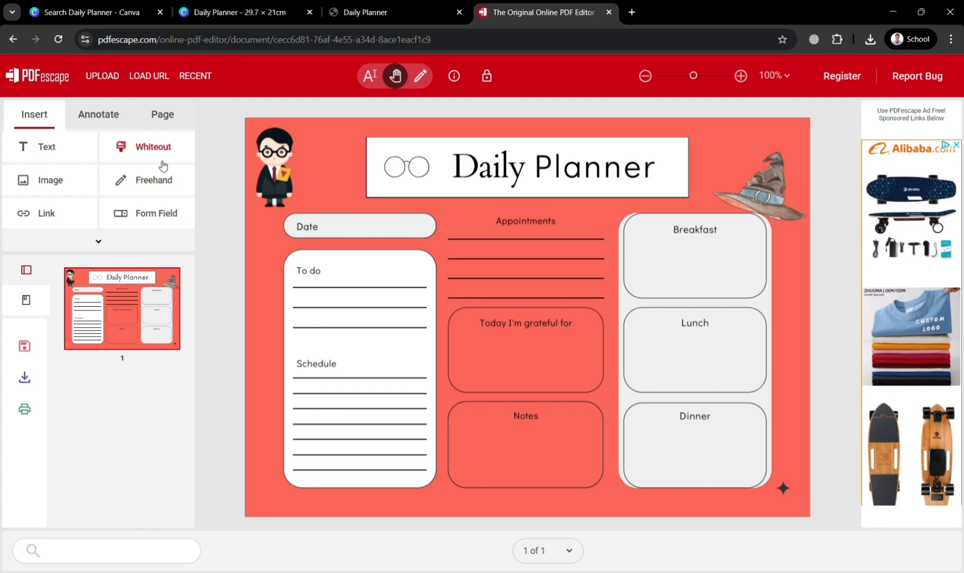
Step: Insert a form field of type Text in the Date box, beside the "Date" label
click(65, 154)
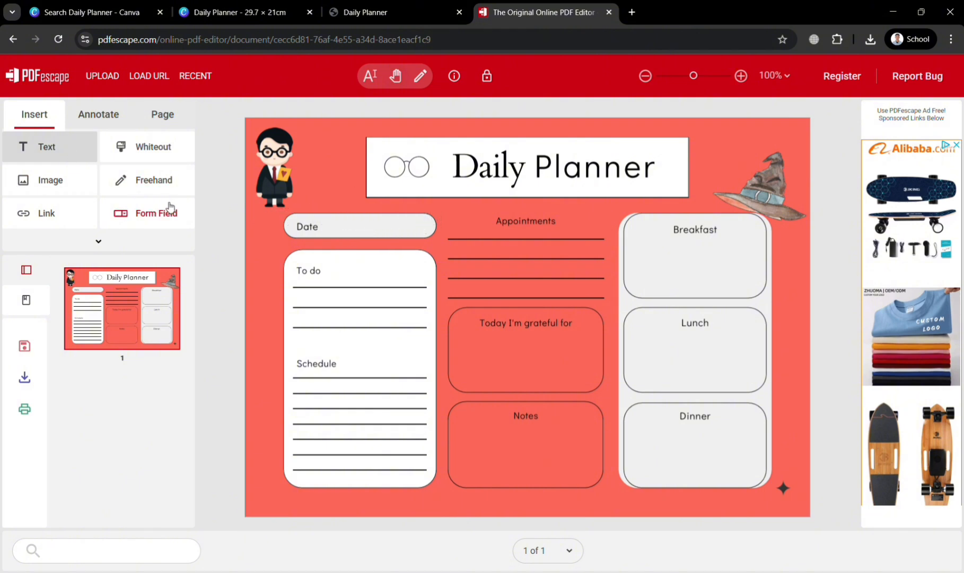
click(170, 208)
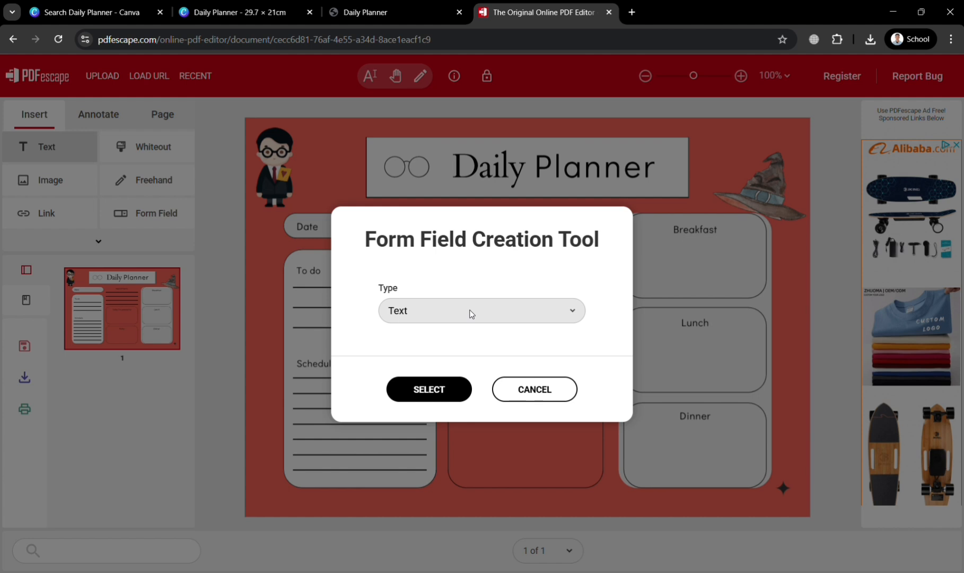
click(470, 313)
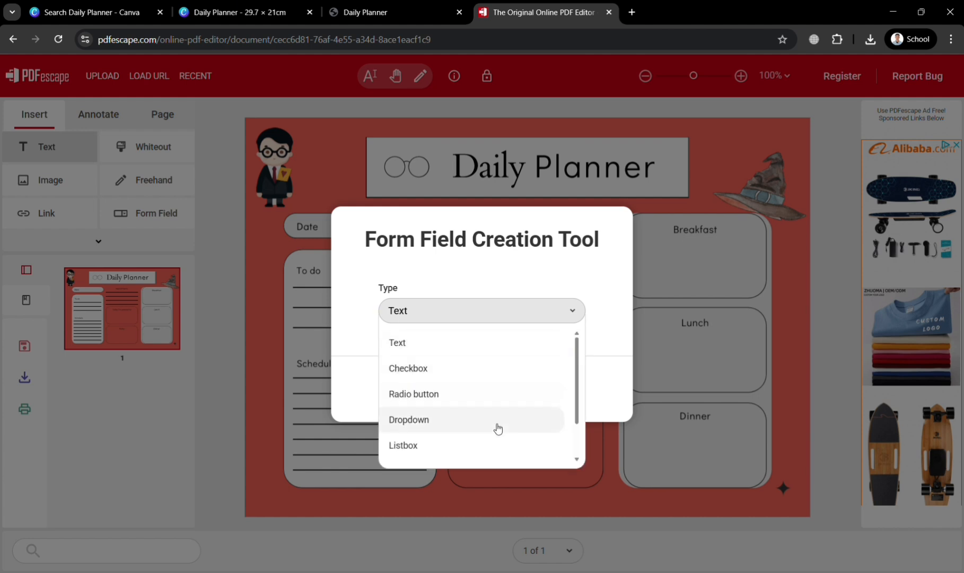
click(483, 342)
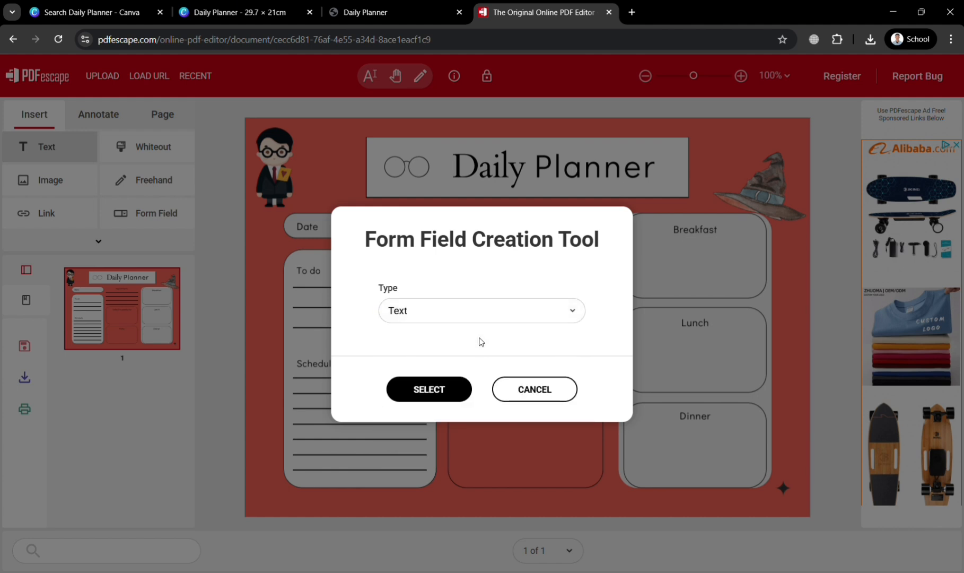
click(437, 391)
drag(297, 242, 427, 257)
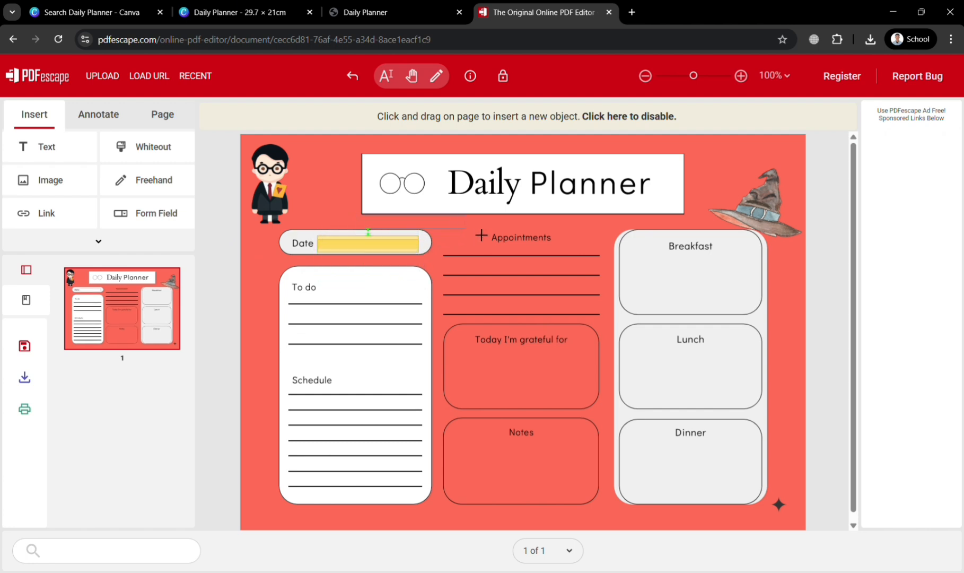
Step: Add three text form fields above the three lines of the To do section
click(427, 310)
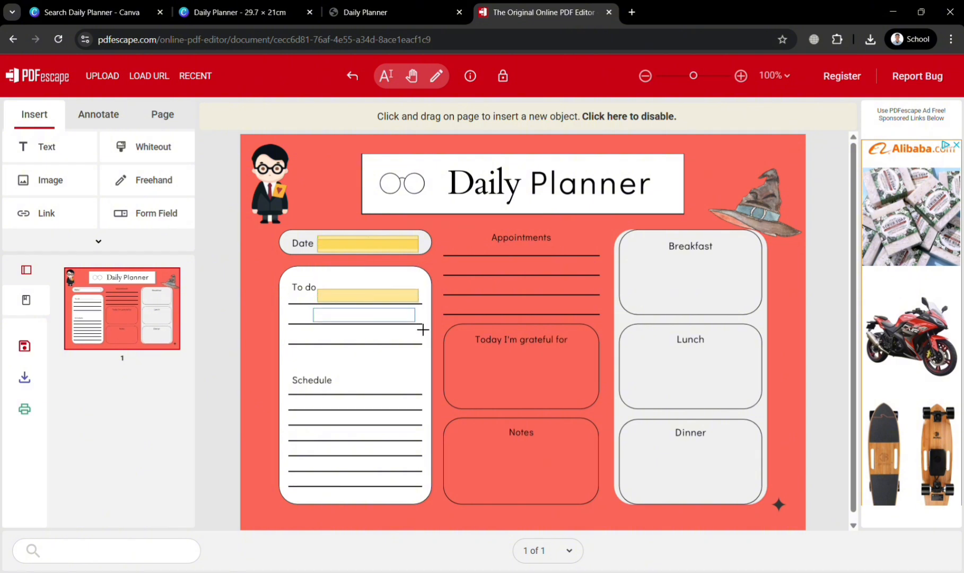
click(423, 329)
click(421, 349)
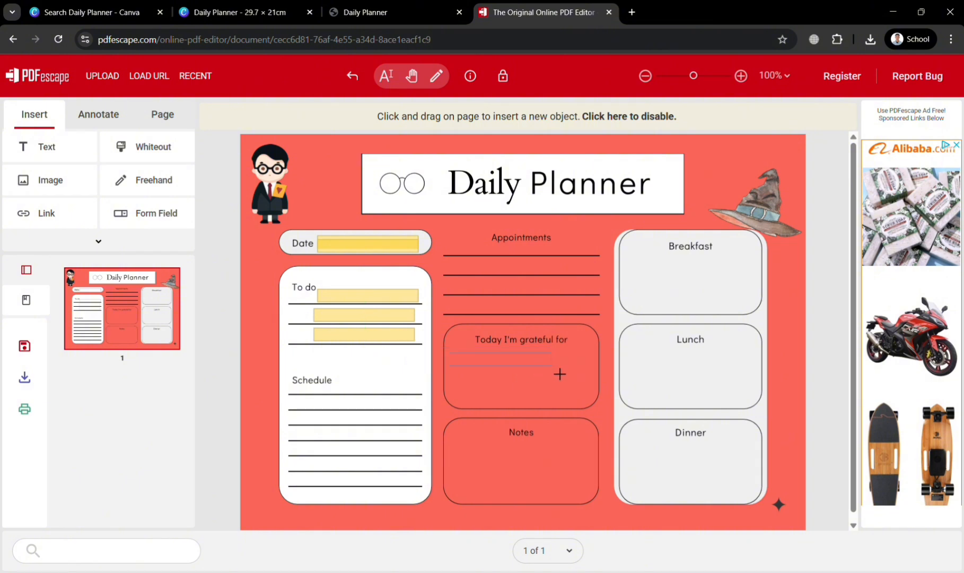
Step: Place text form fields inside the "Today I'm grateful for" and Notes boxes
click(559, 374)
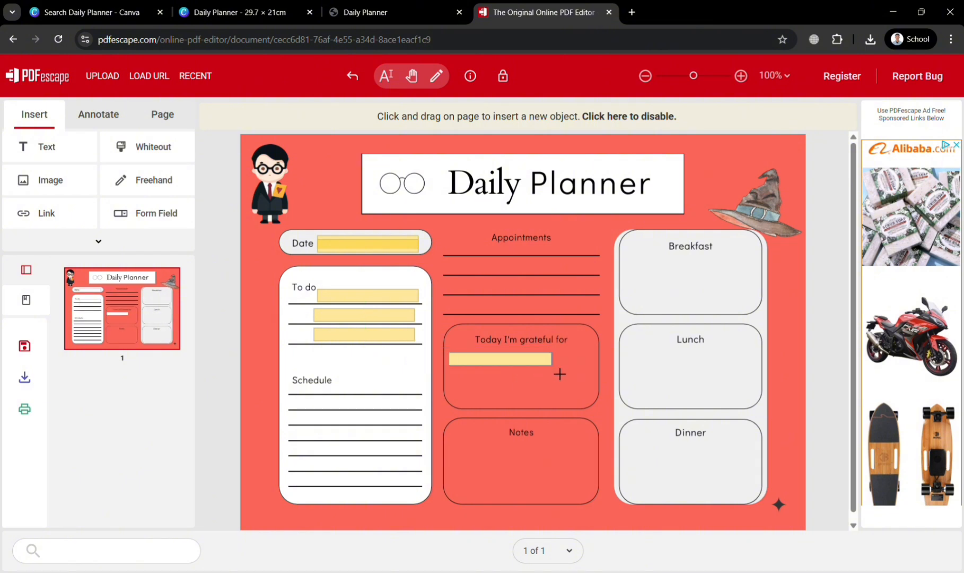
drag(551, 365, 555, 372)
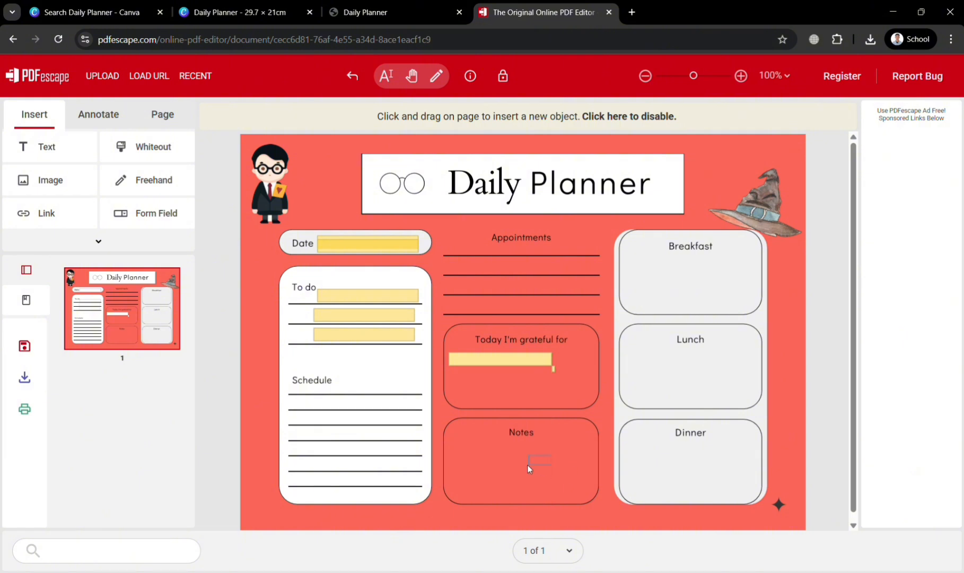
click(555, 464)
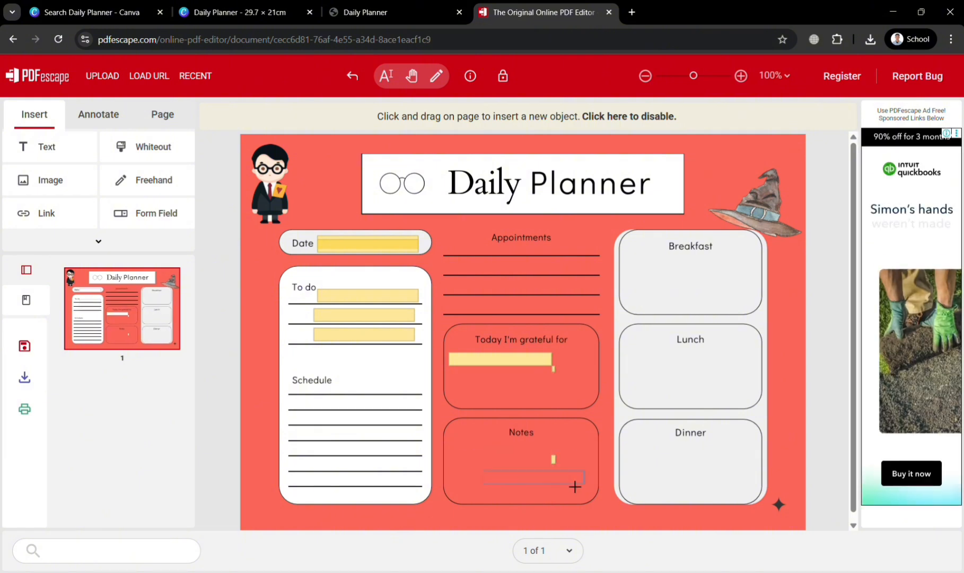
click(573, 470)
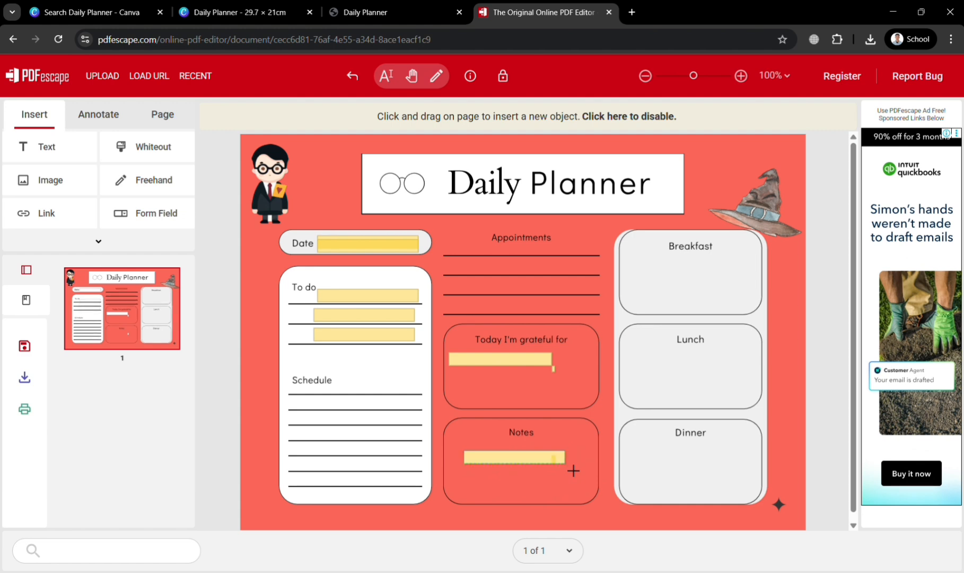
Step: Add one text form field each under Breakfast, Appointments, Lunch and Dinner, and download the fillable PDF
click(751, 279)
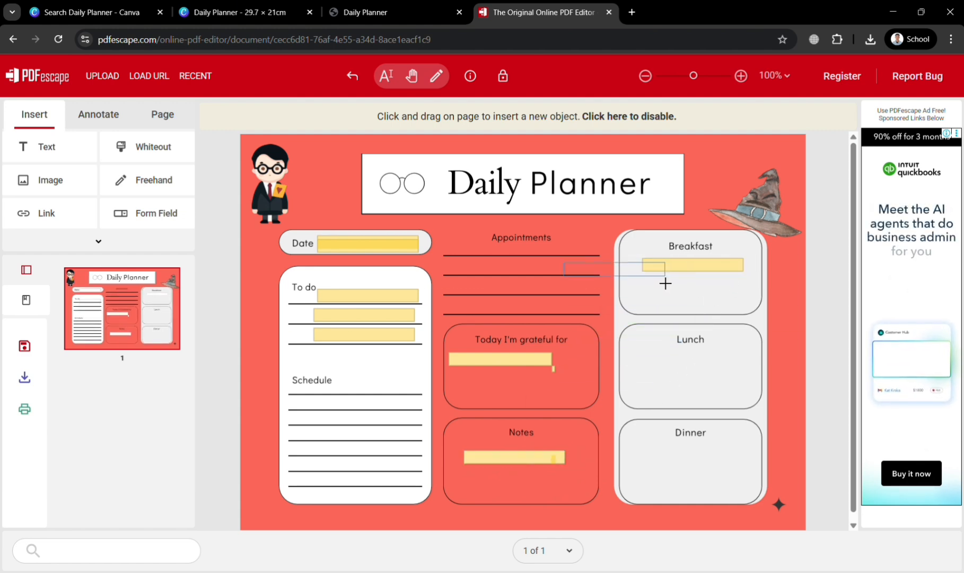
click(580, 282)
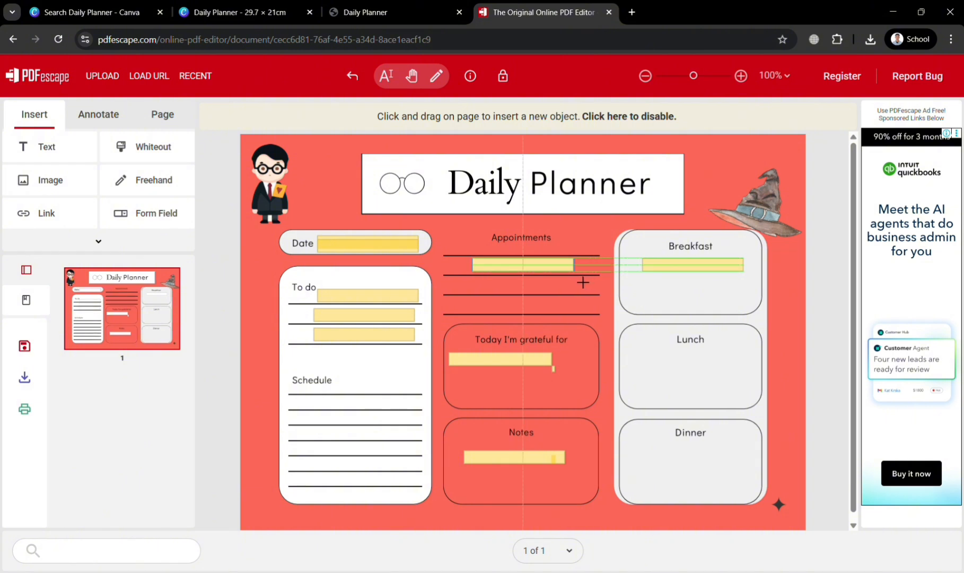
click(750, 377)
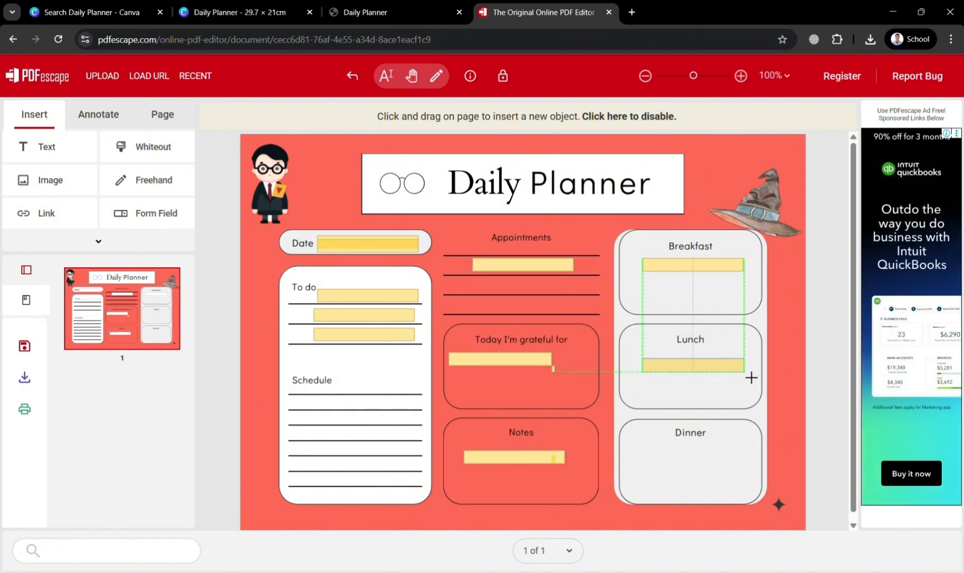
click(750, 469)
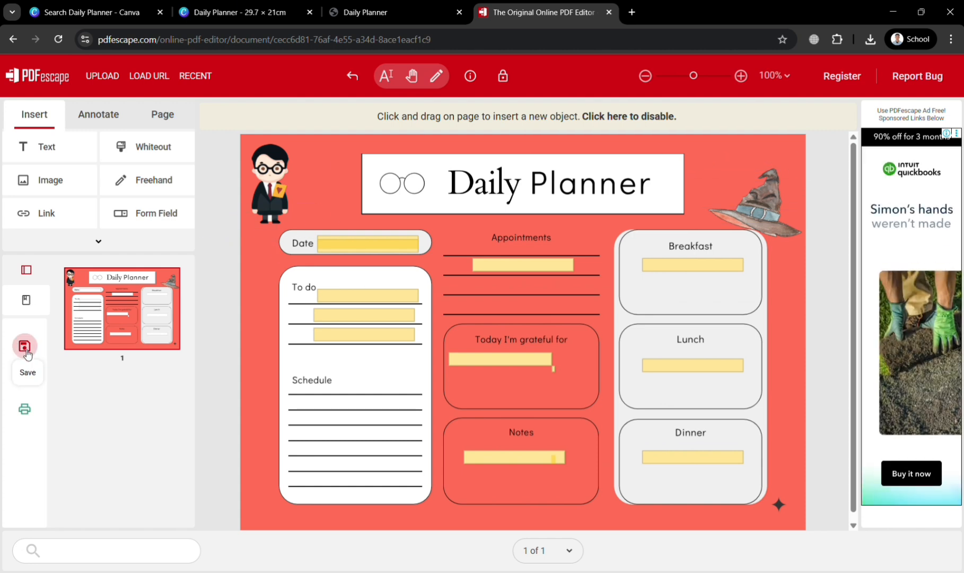
click(31, 379)
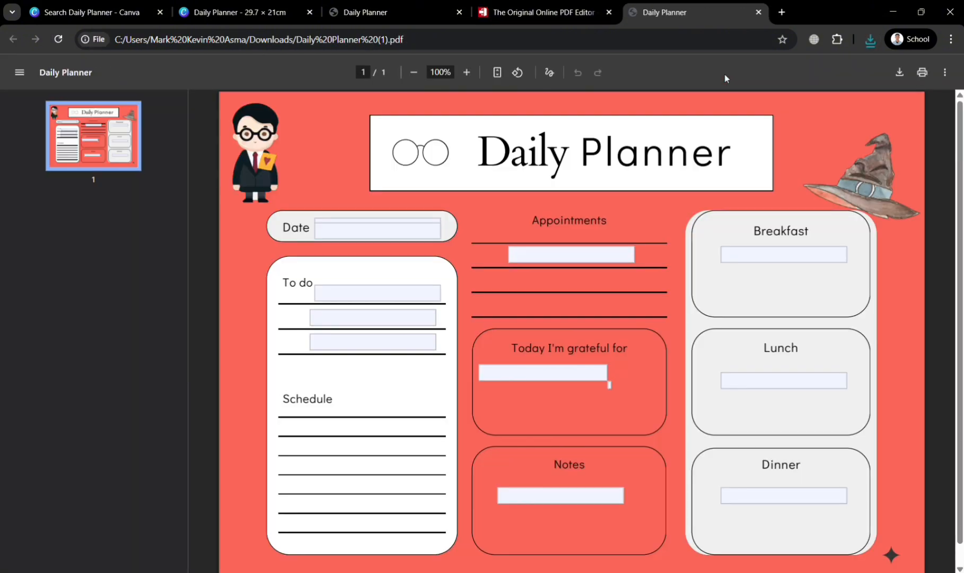
Step: Test the downloaded form by entering "December 25," in the Date field and activating the first To do field
click(392, 232)
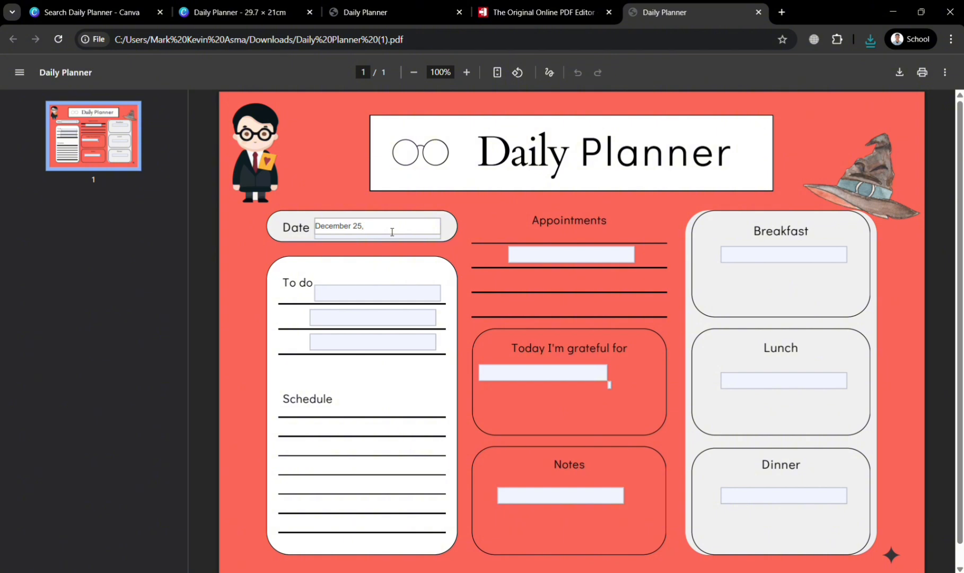
click(485, 293)
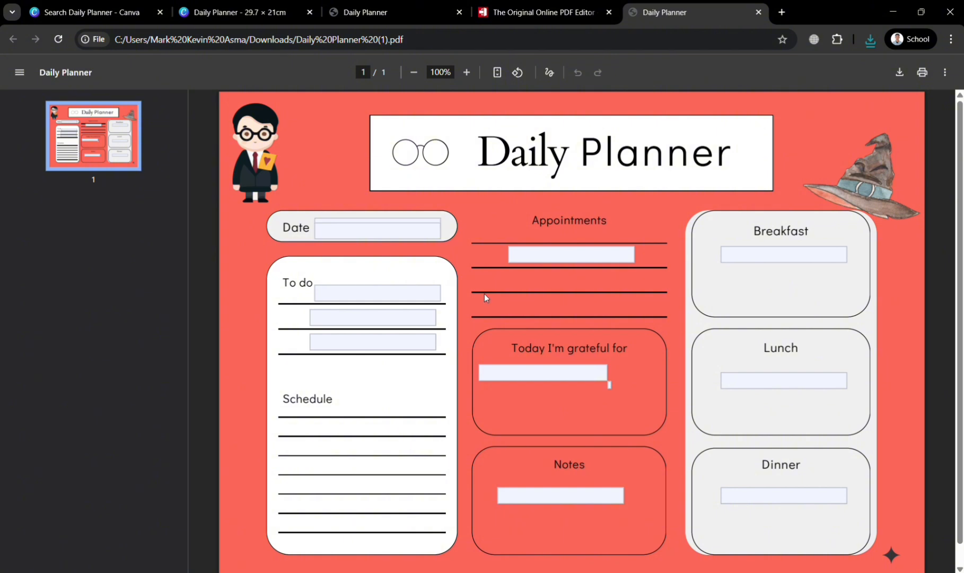
click(399, 291)
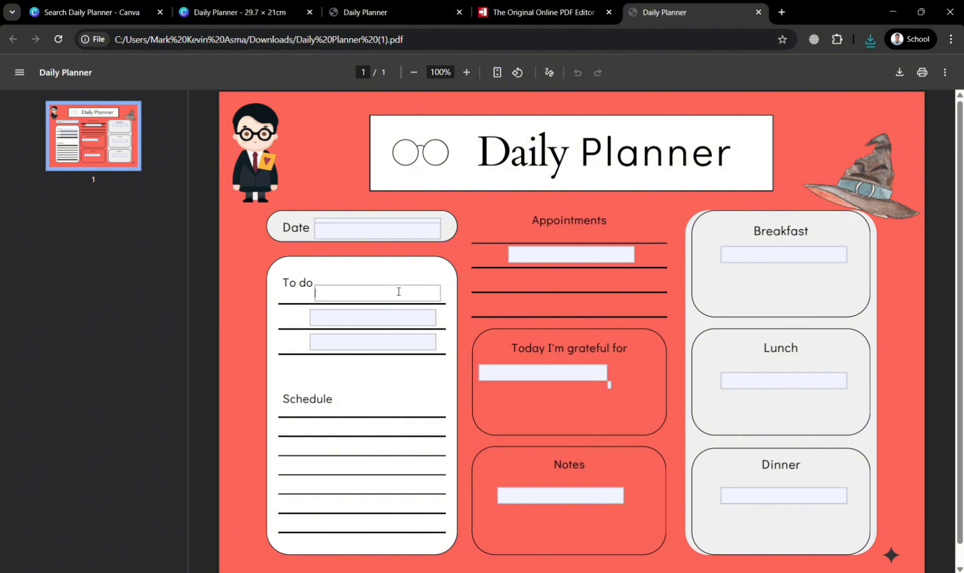